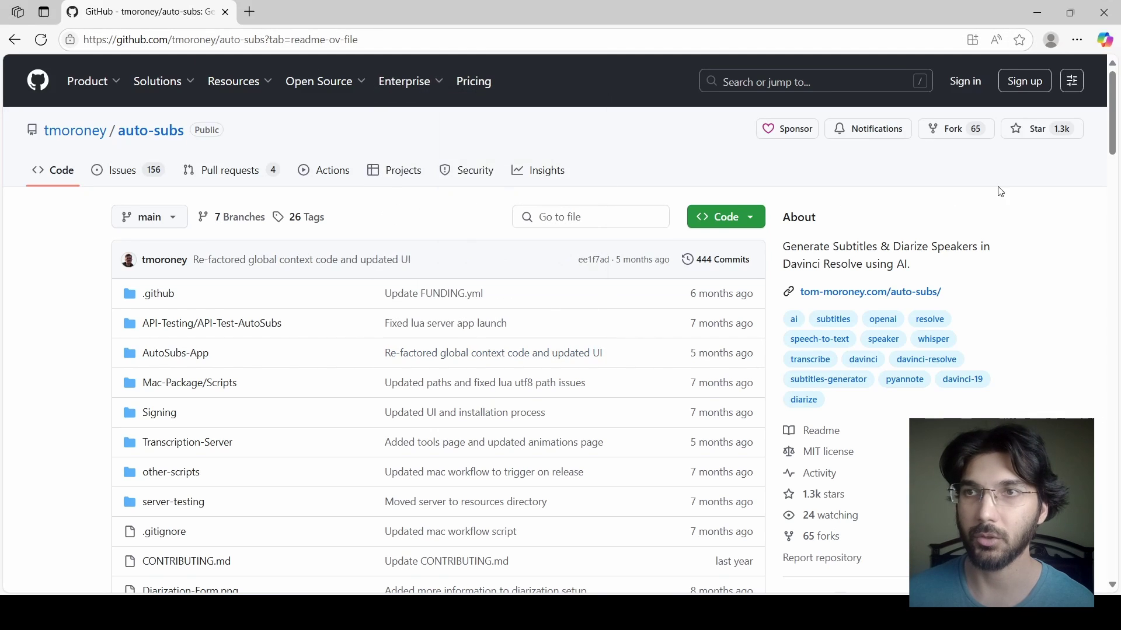
Find the one-click installer in the auto-subs README and download the Windows version.
drag(1114, 107, 1100, 229)
drag(159, 204, 276, 209)
click(334, 254)
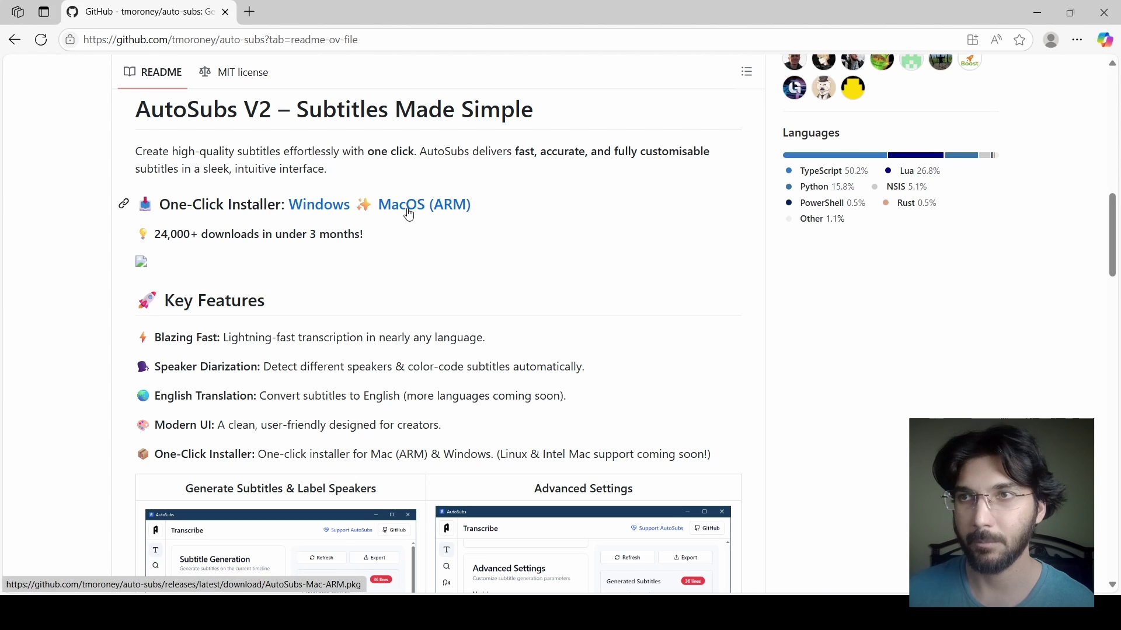
click(318, 210)
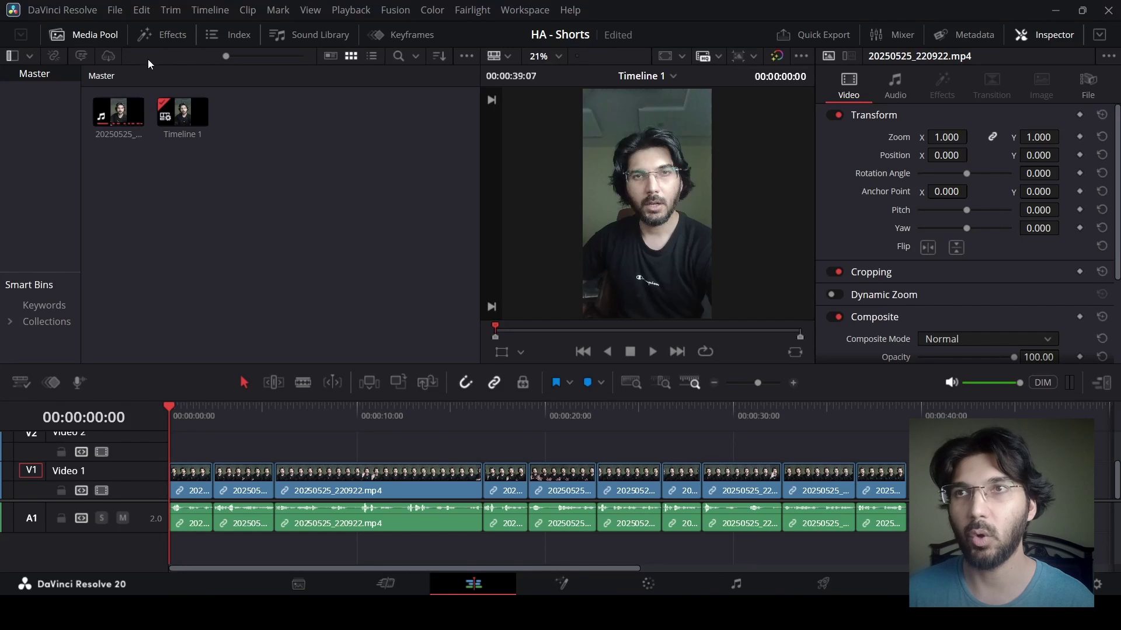
Place a Text+ title on the Video 2 track at the start of the timeline and browse the available Fusion titles.
click(163, 35)
drag(188, 192, 191, 446)
scroll(476, 114, down, 1)
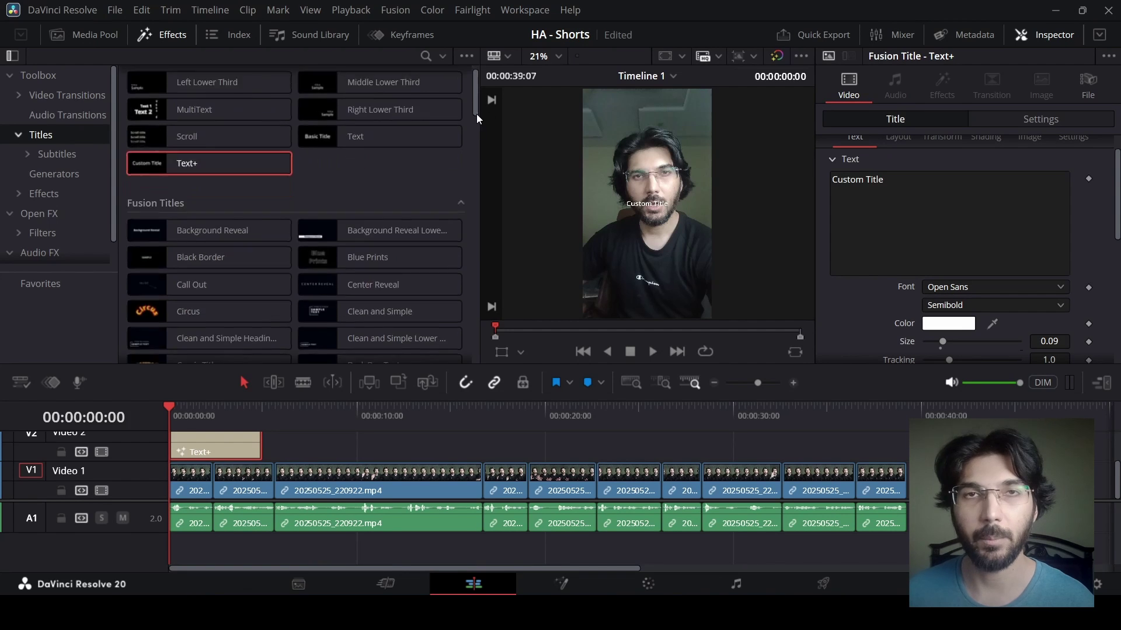
scroll(476, 113, down, 5)
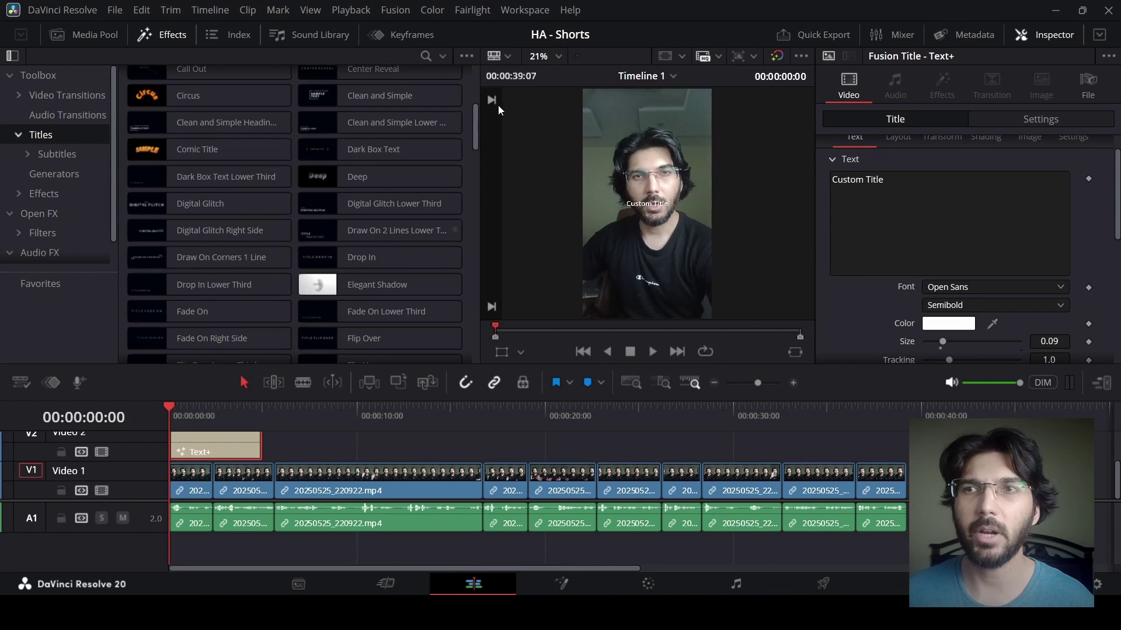
drag(472, 131, 475, 91)
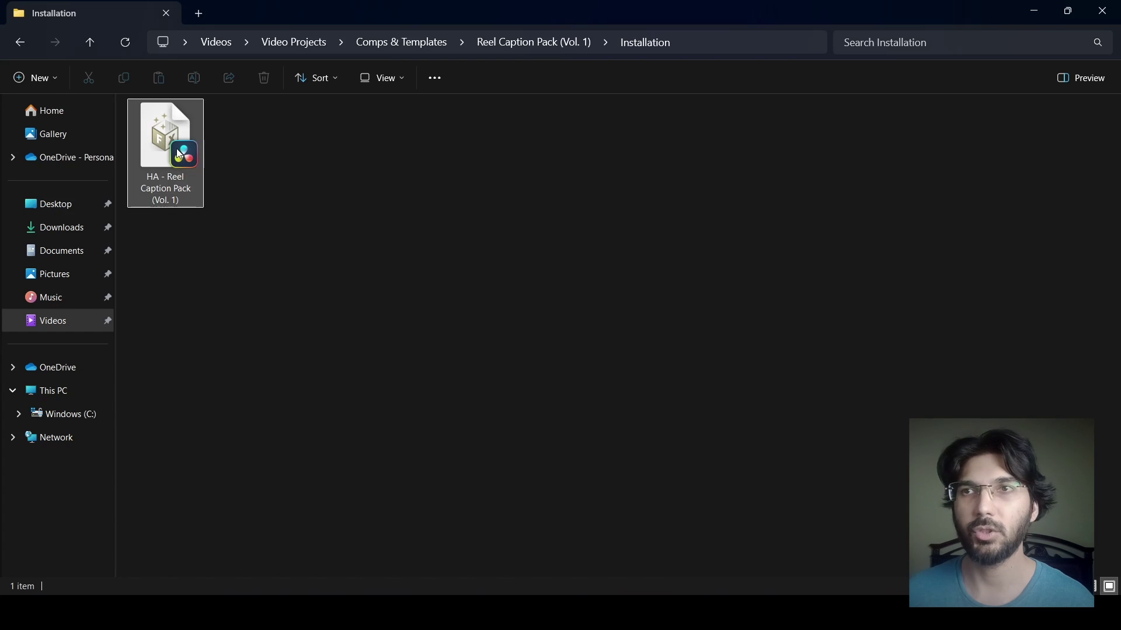
Install the HA - Reel Caption Pack (Vol. 1) template bundle from the Installation folder and show its titles in the effects library.
click(176, 148)
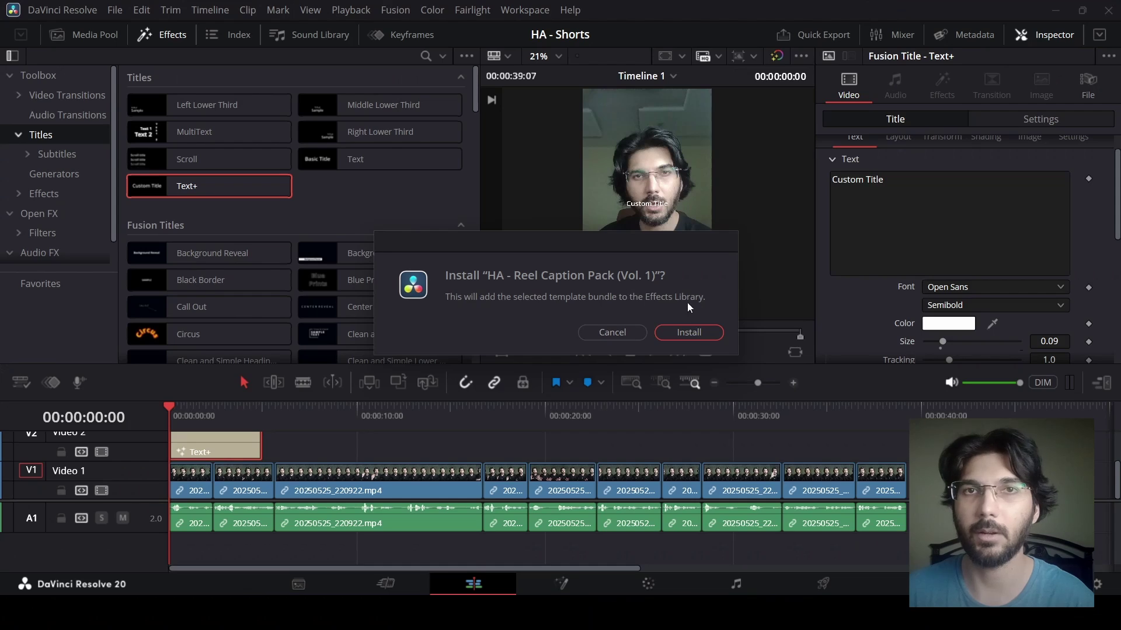
click(704, 337)
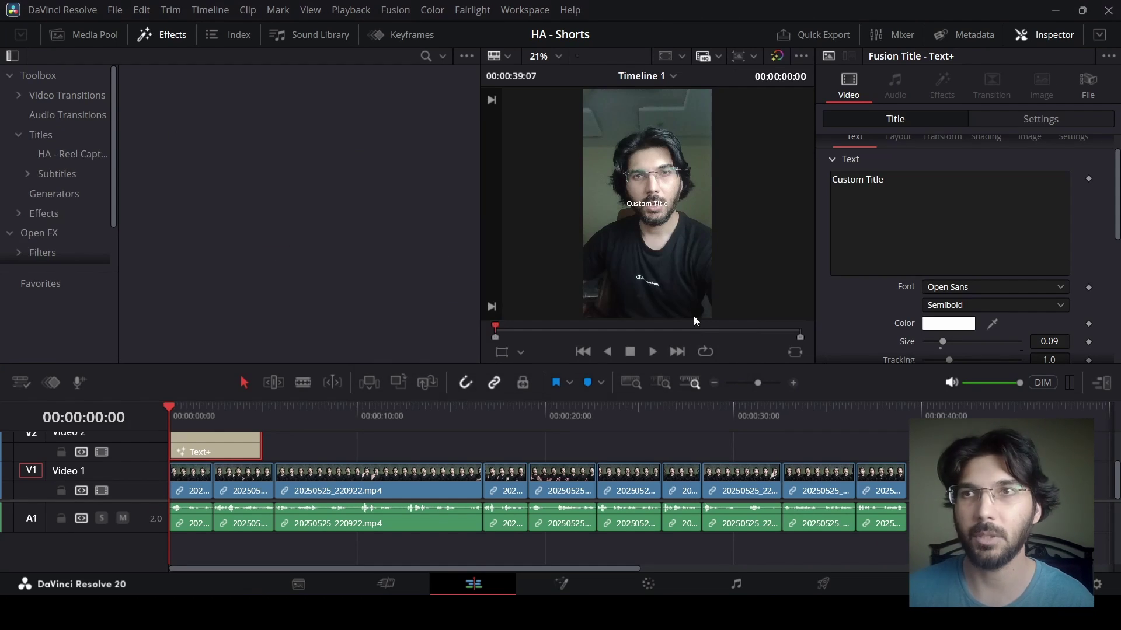
click(79, 155)
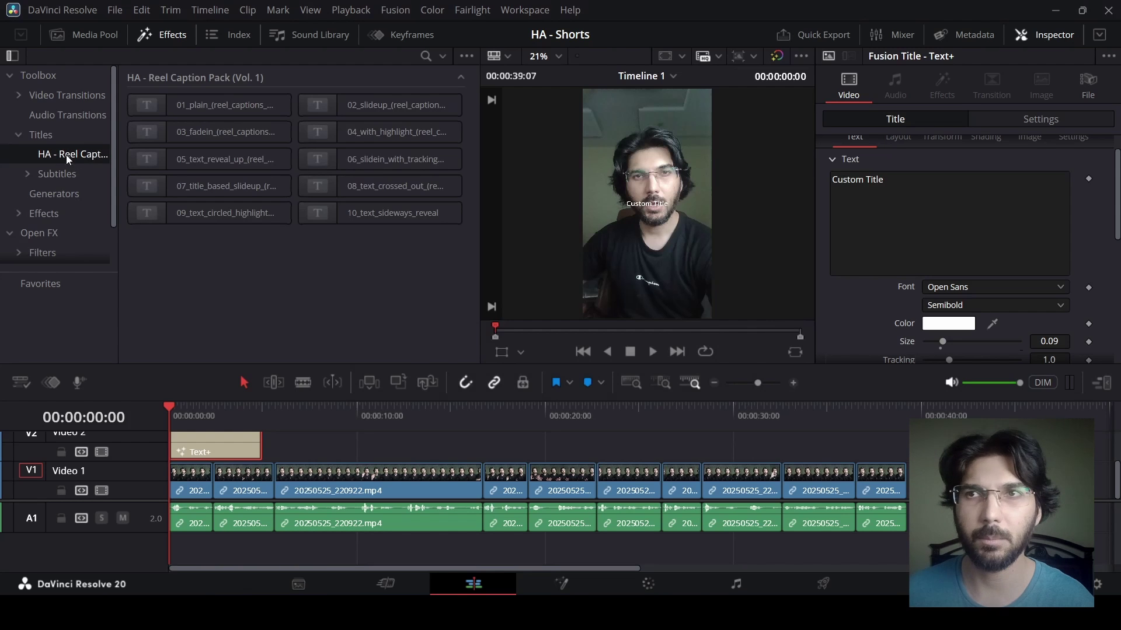
Replace the Text+ clip on Video 2 with the 01_plain title from the reel caption pack.
key(Delete)
click(210, 98)
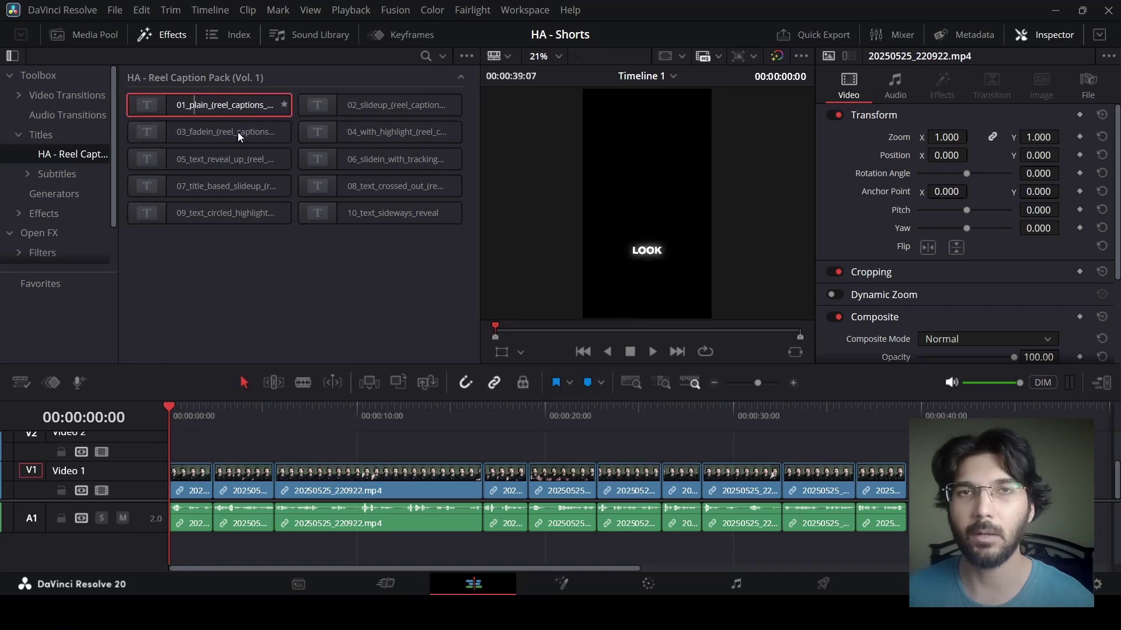
drag(237, 132, 209, 454)
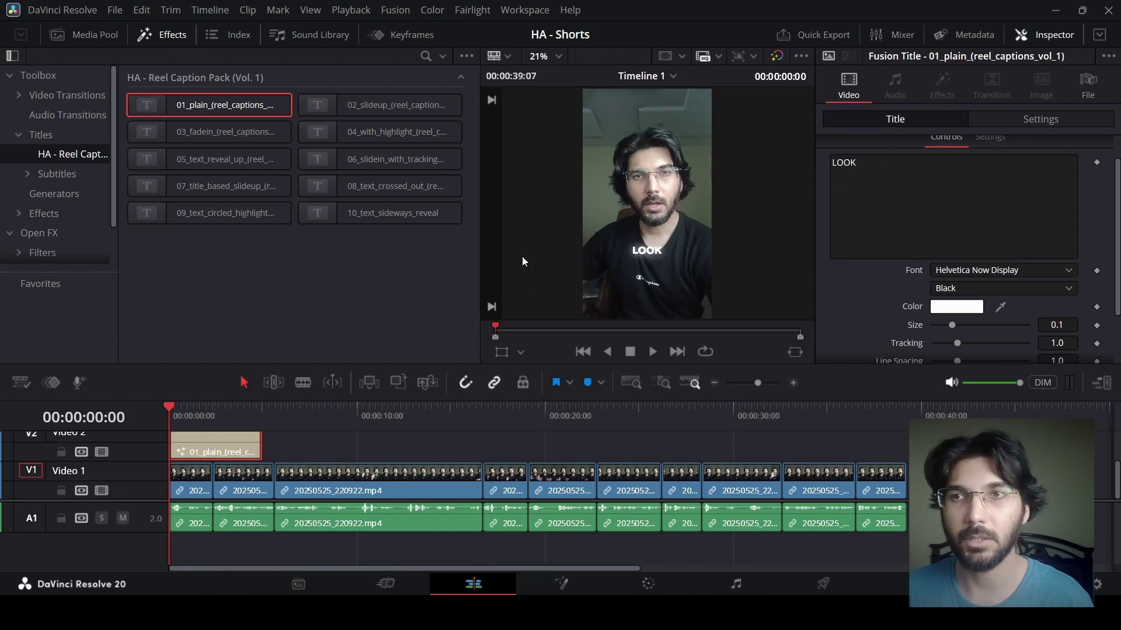
Store the 01_plain title clip in the Master bin and delete it from the timeline.
click(96, 38)
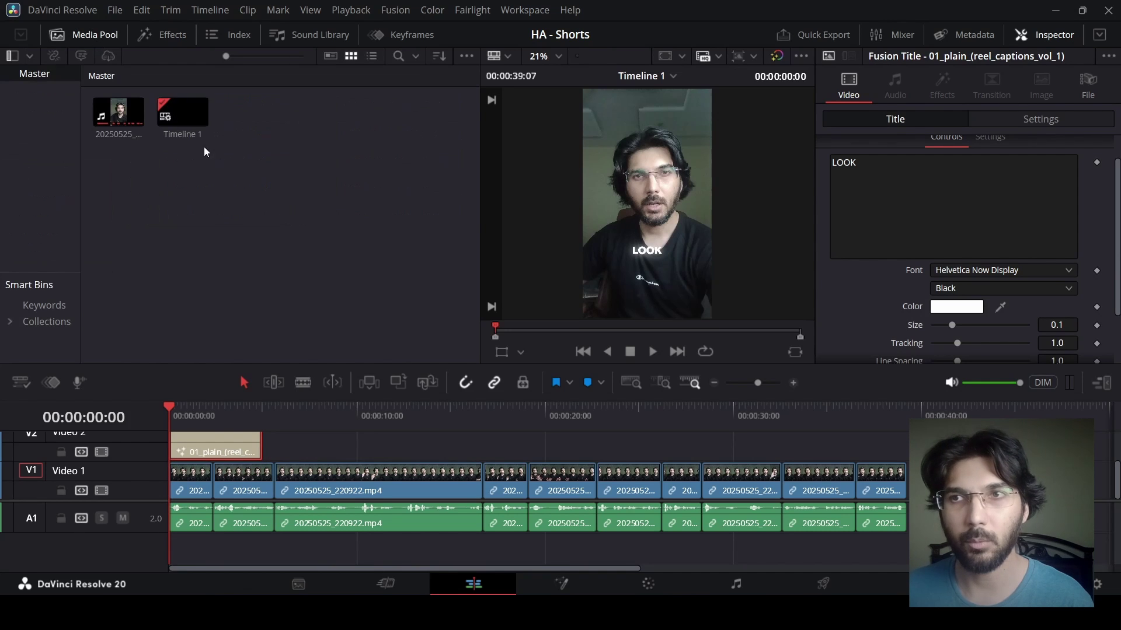
drag(220, 454, 274, 261)
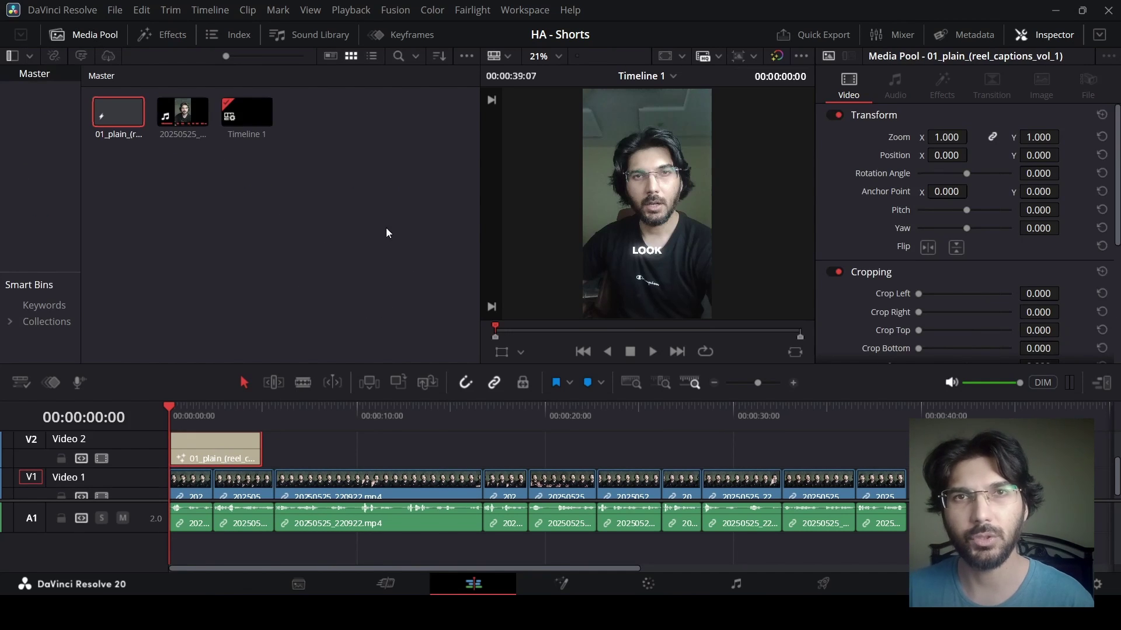
click(223, 453)
key(Delete)
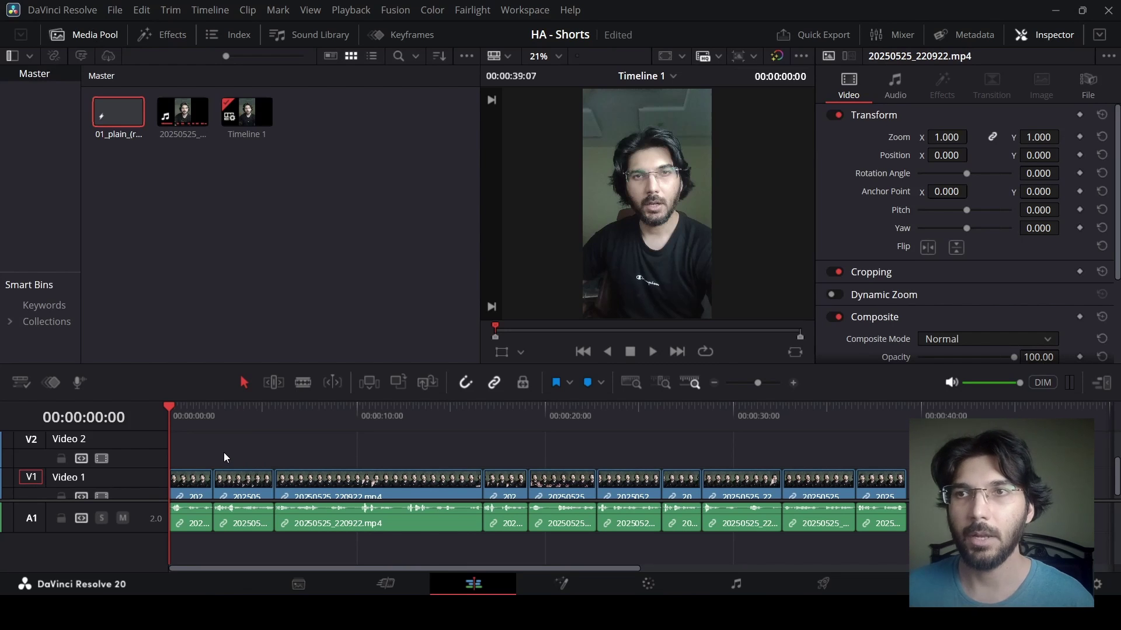
Launch the AutoSubs V2 script.
click(524, 10)
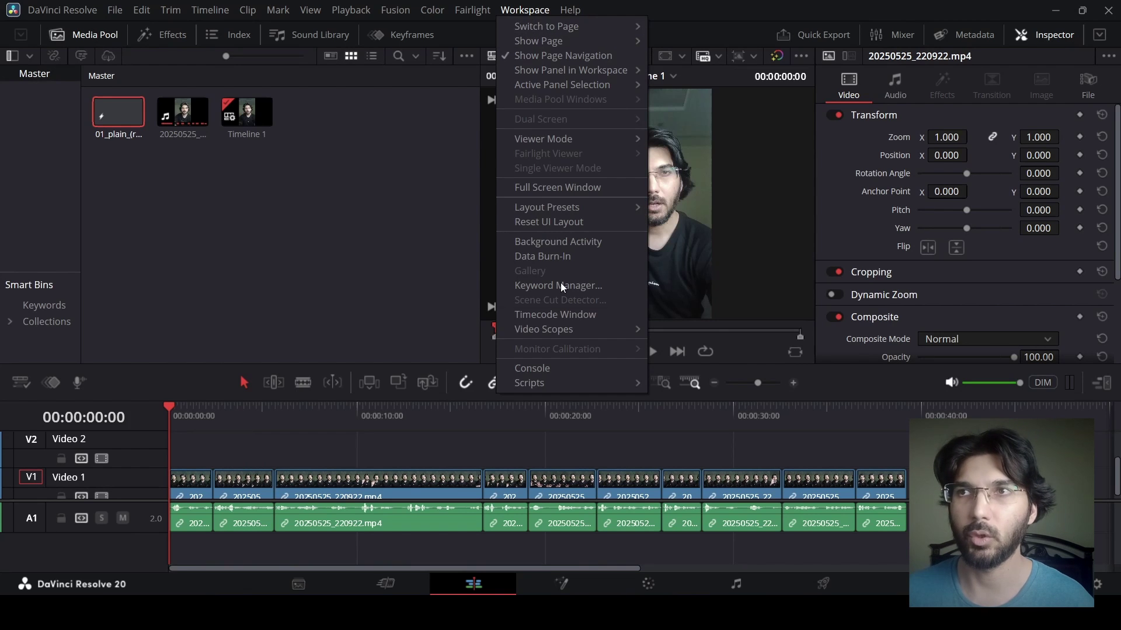
mouse_move(537, 384)
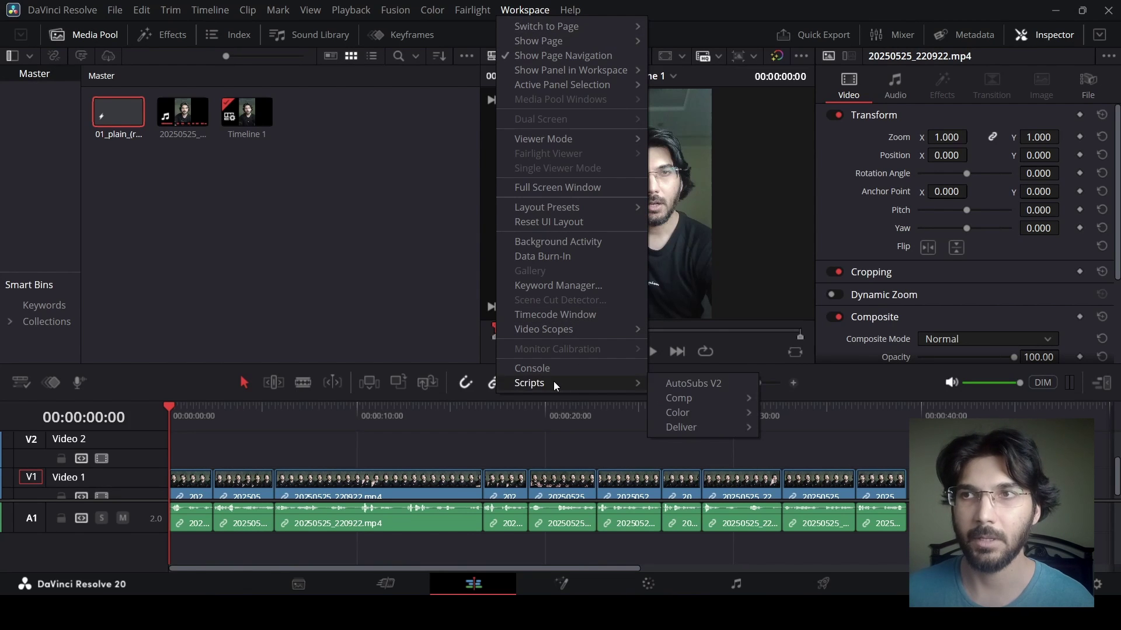
click(702, 387)
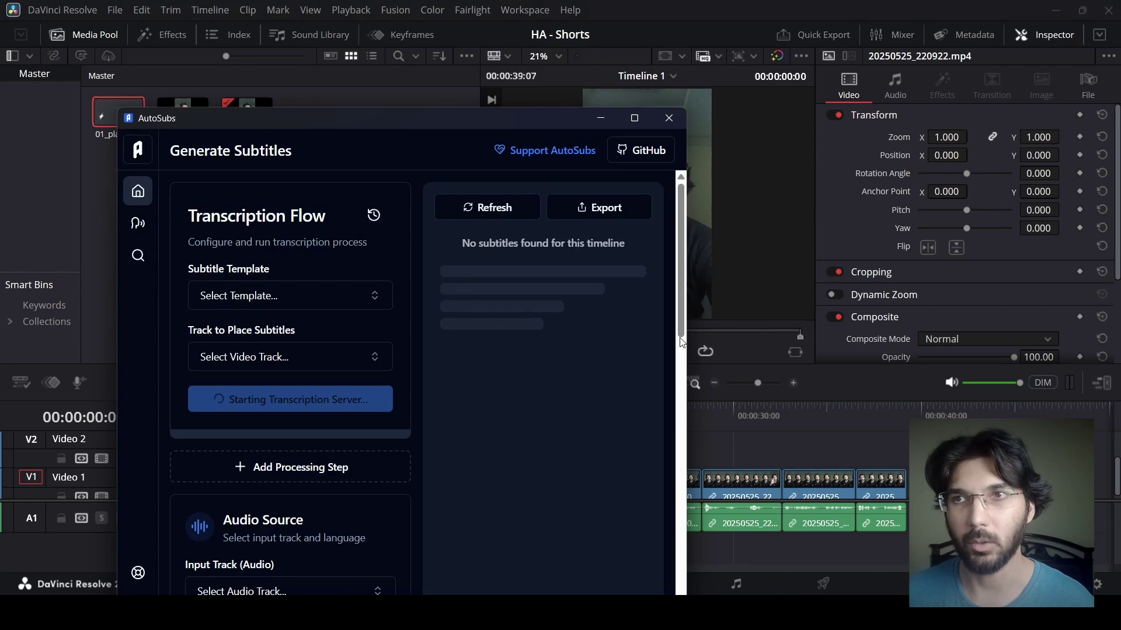
Move the AutoSubs window clear of the media bin and choose 01_plain_(reel_captions_vol_1) as the subtitle template.
drag(466, 116, 502, 32)
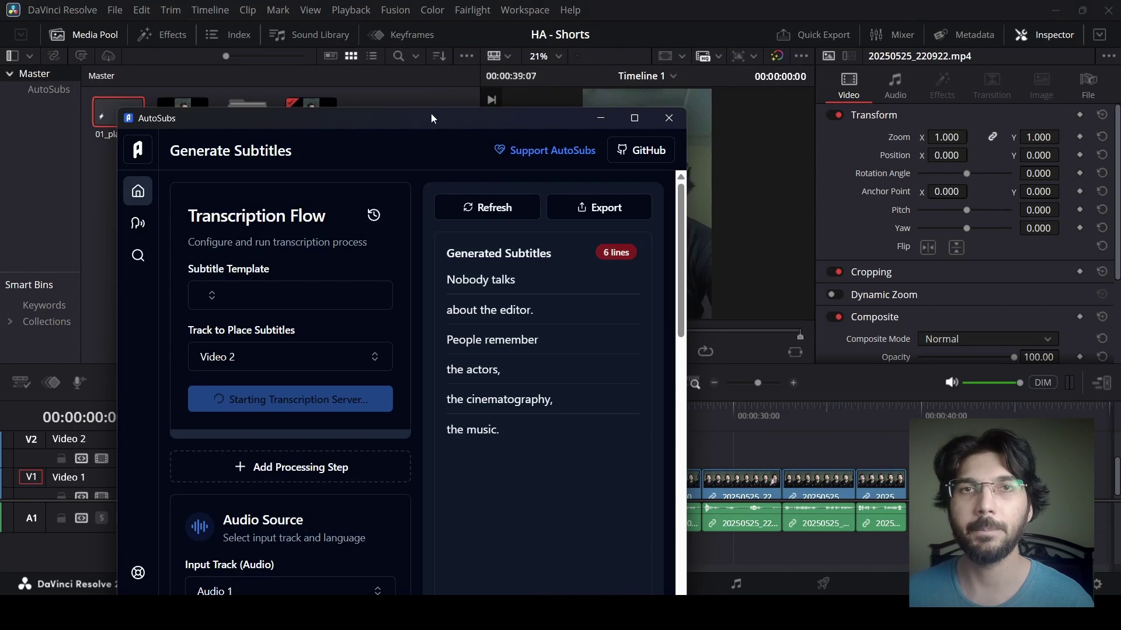
drag(432, 118, 425, 30)
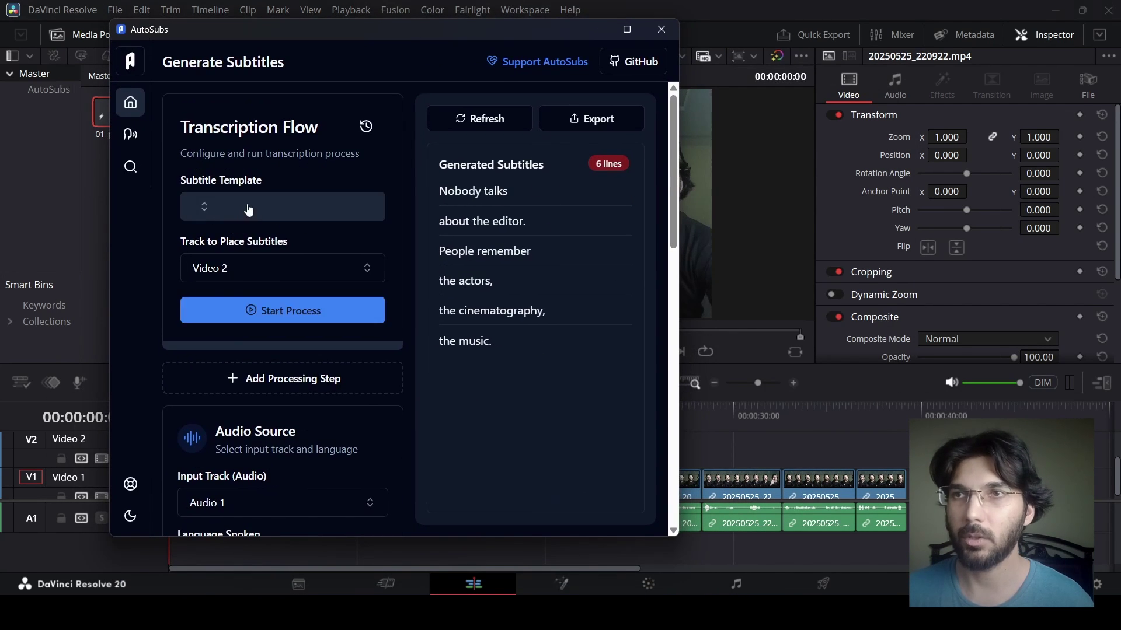
drag(330, 30, 429, 27)
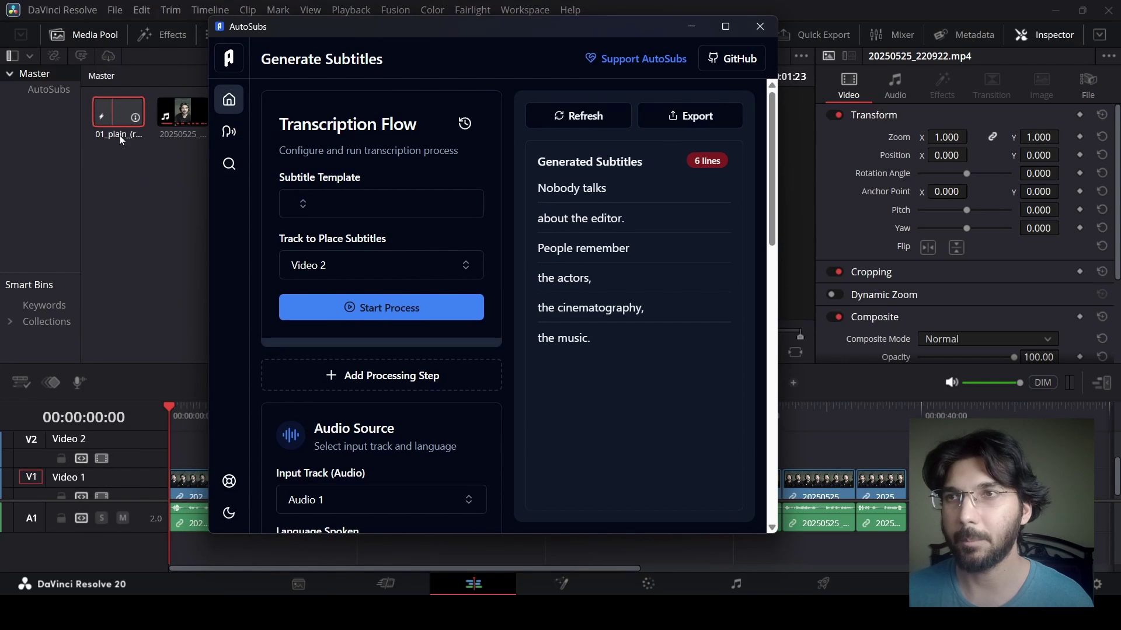
click(363, 211)
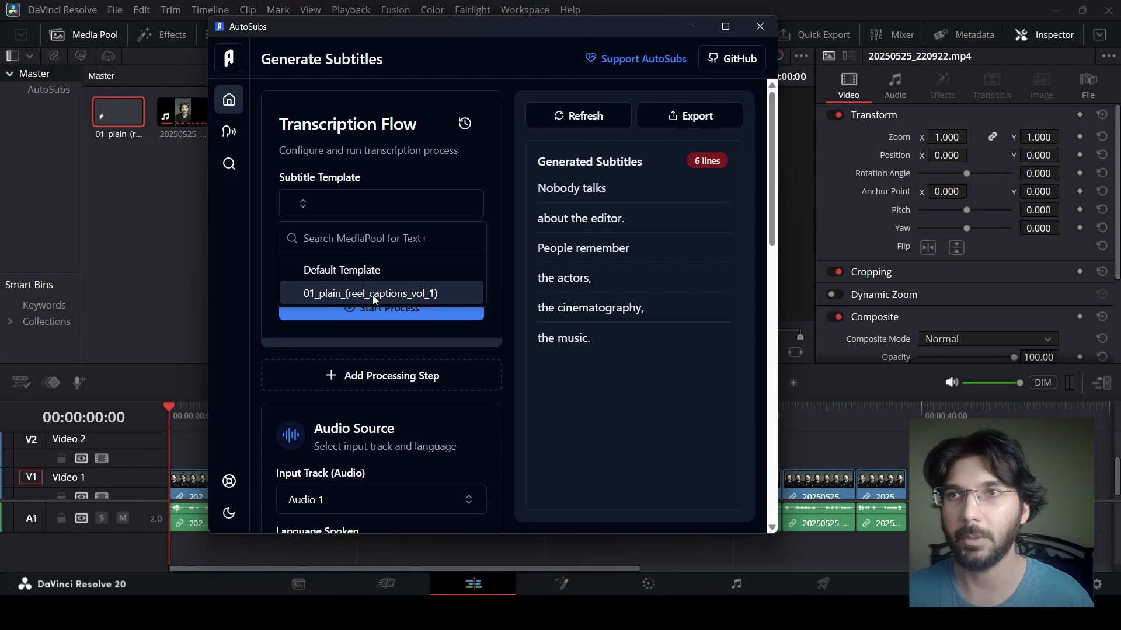
click(373, 295)
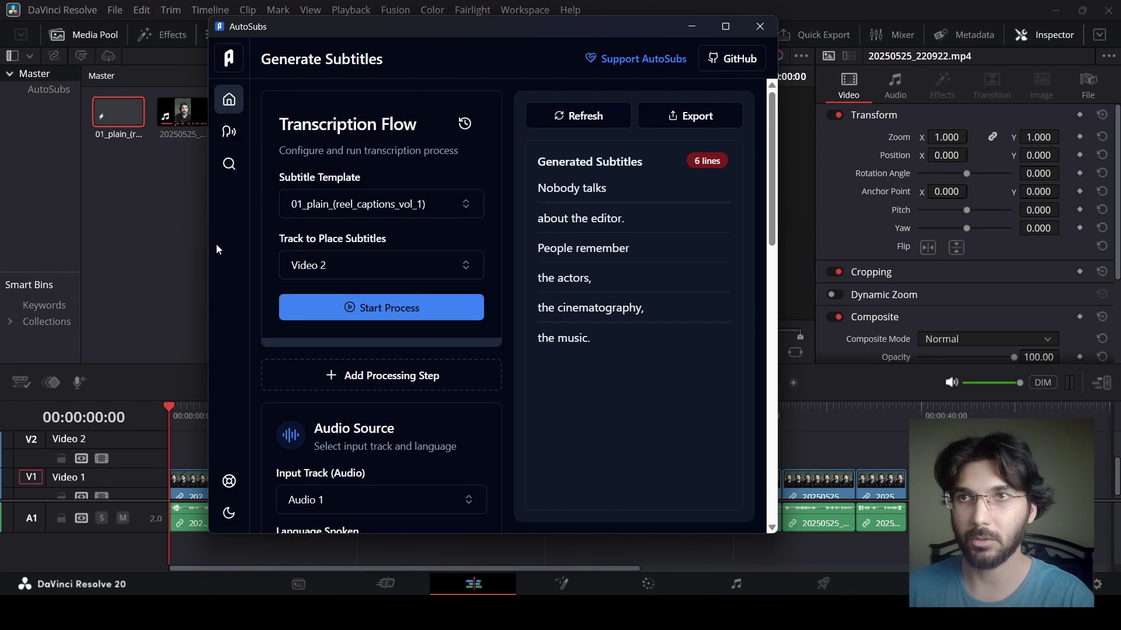
Store a default Text+ title in the Master bin by way of the timeline, and delete its timeline clip.
click(80, 36)
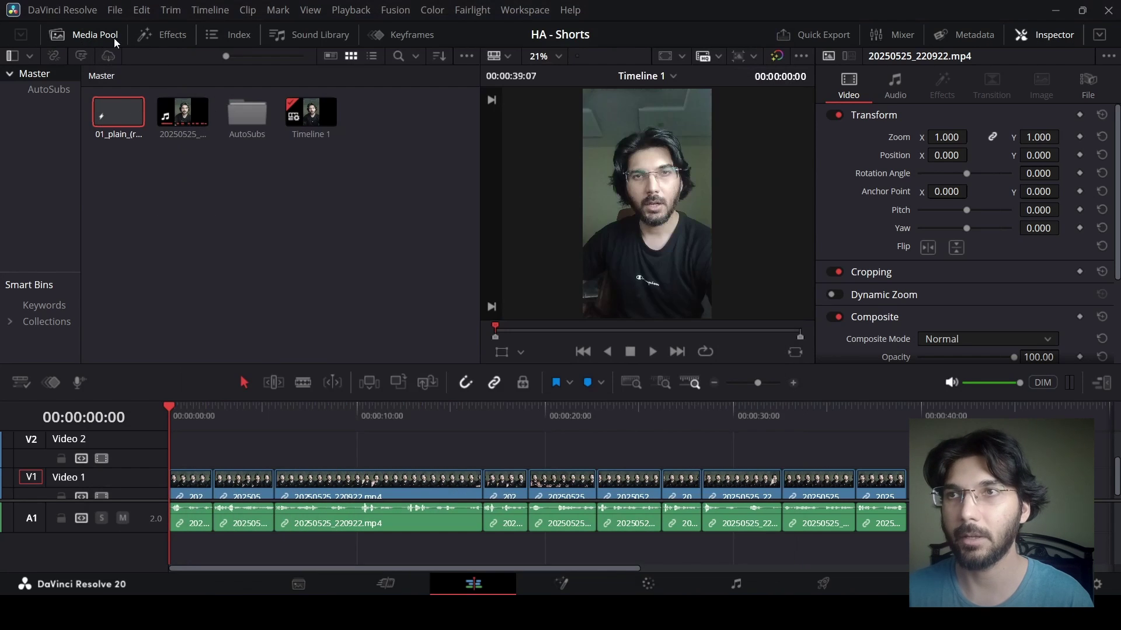
click(169, 36)
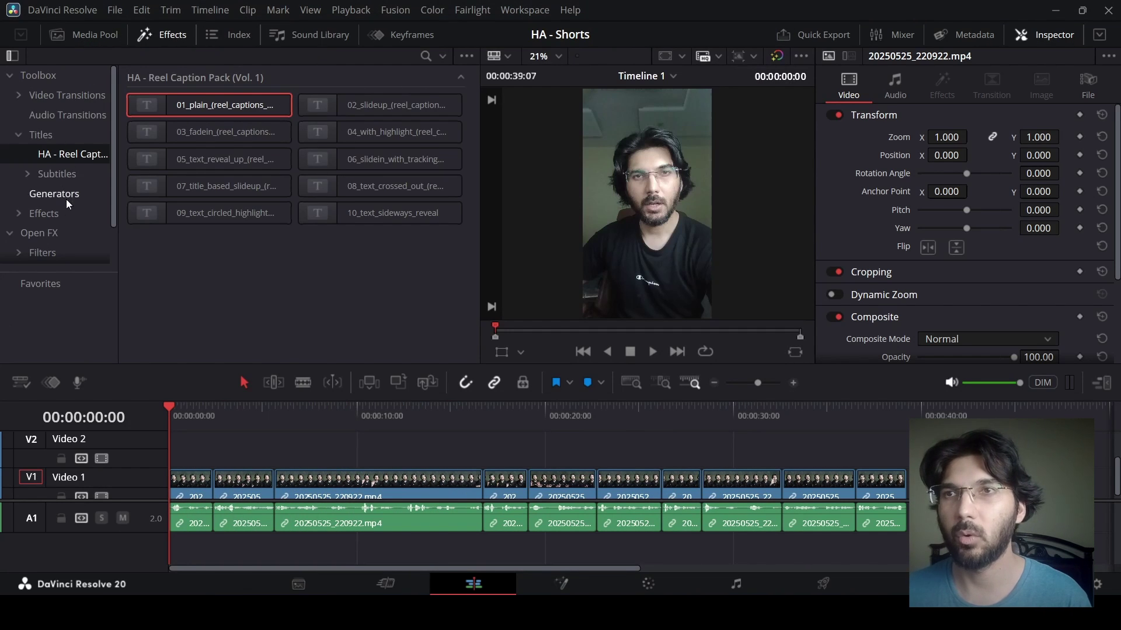
click(54, 217)
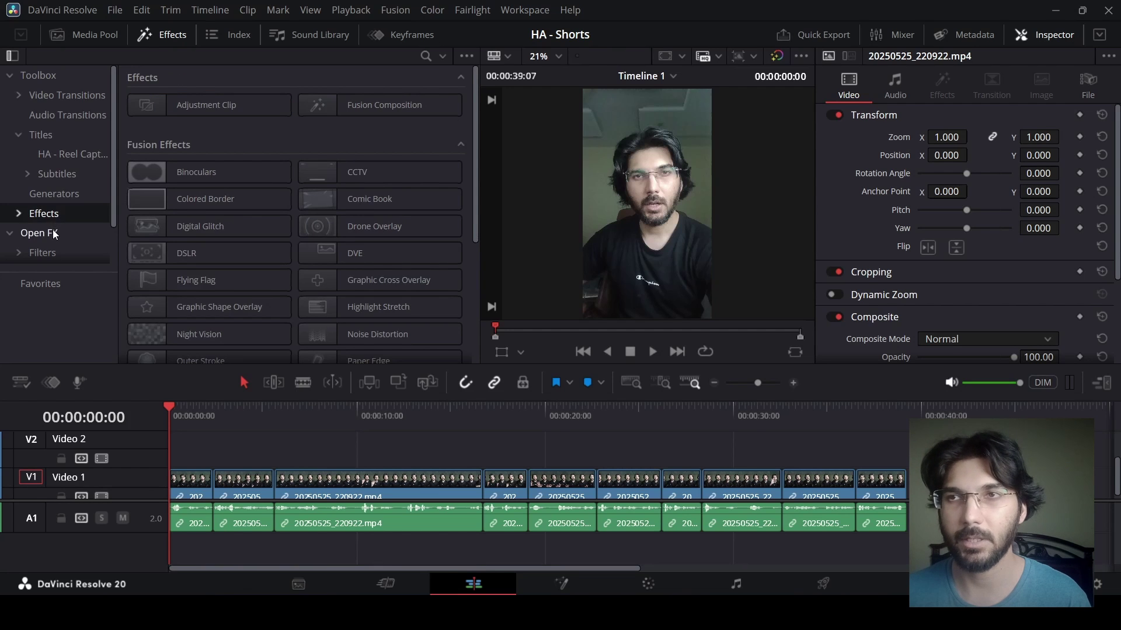
click(61, 135)
drag(181, 188, 287, 279)
click(105, 39)
key(Delete)
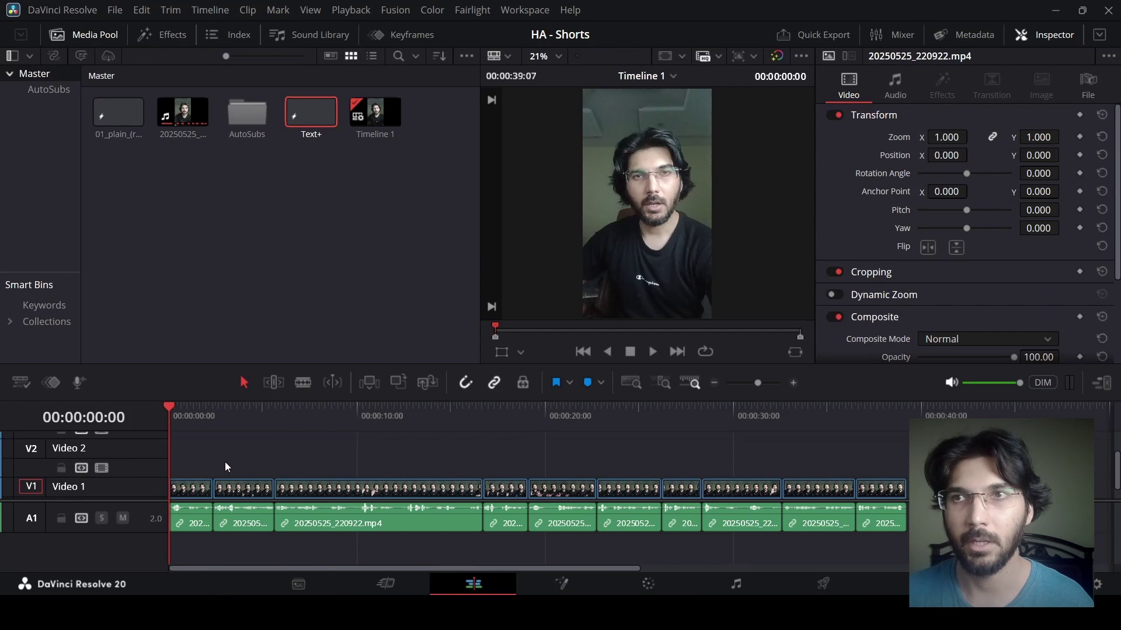
Switch to AutoSubs and try Default Template and Text+ as the subtitle template, ending on 01_plain_(reel_captions_vol_1).
key(alt+Tab)
click(379, 204)
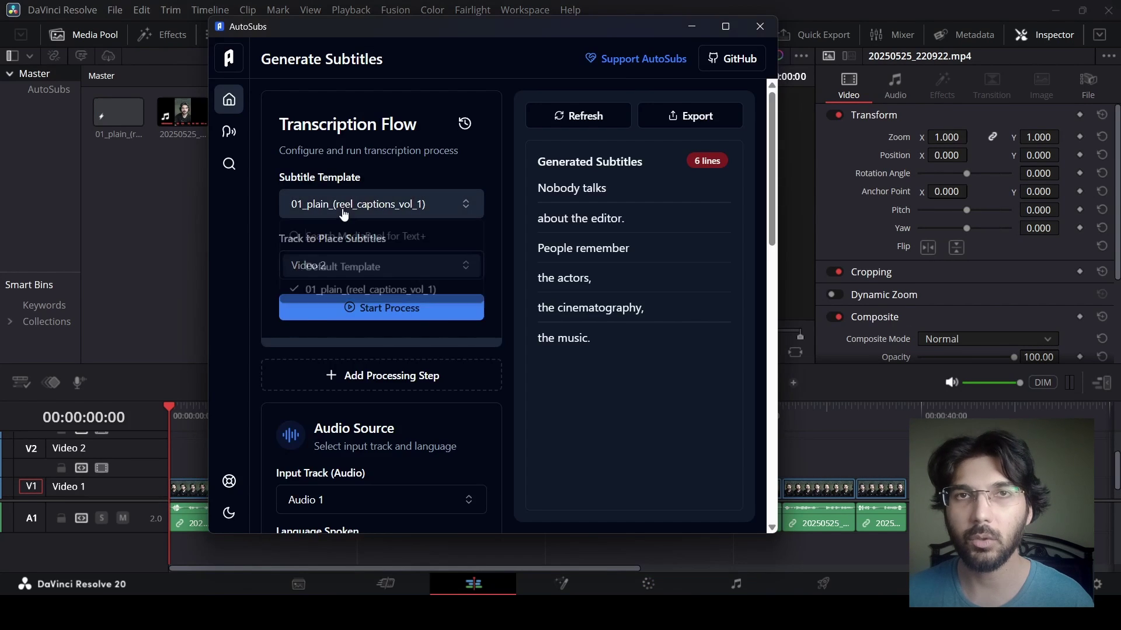
click(362, 276)
click(350, 205)
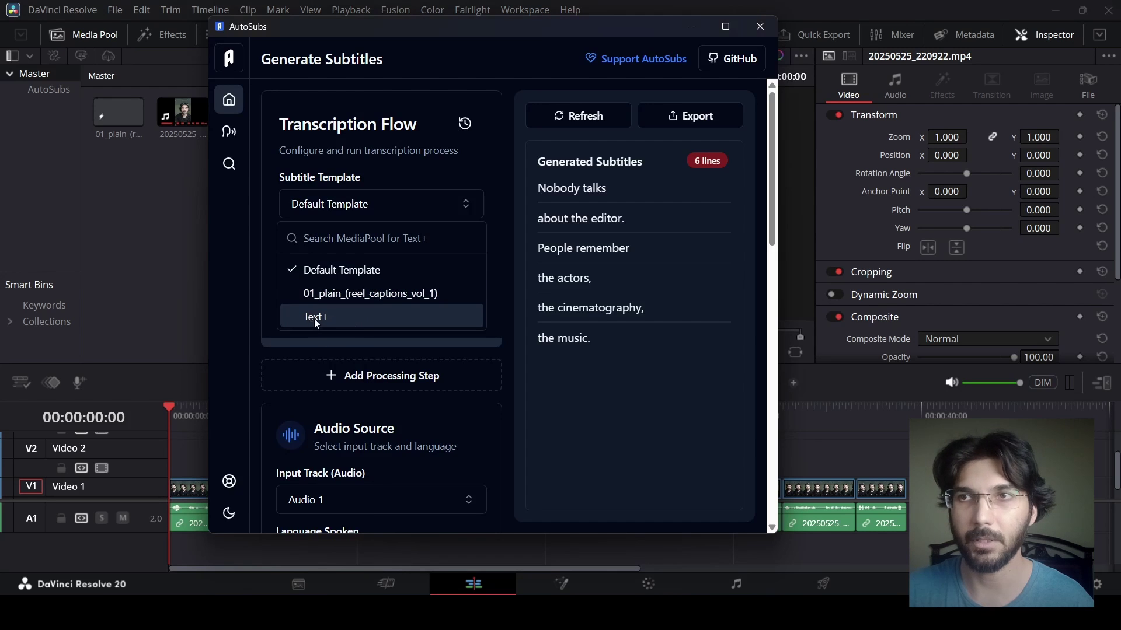
click(339, 320)
click(324, 209)
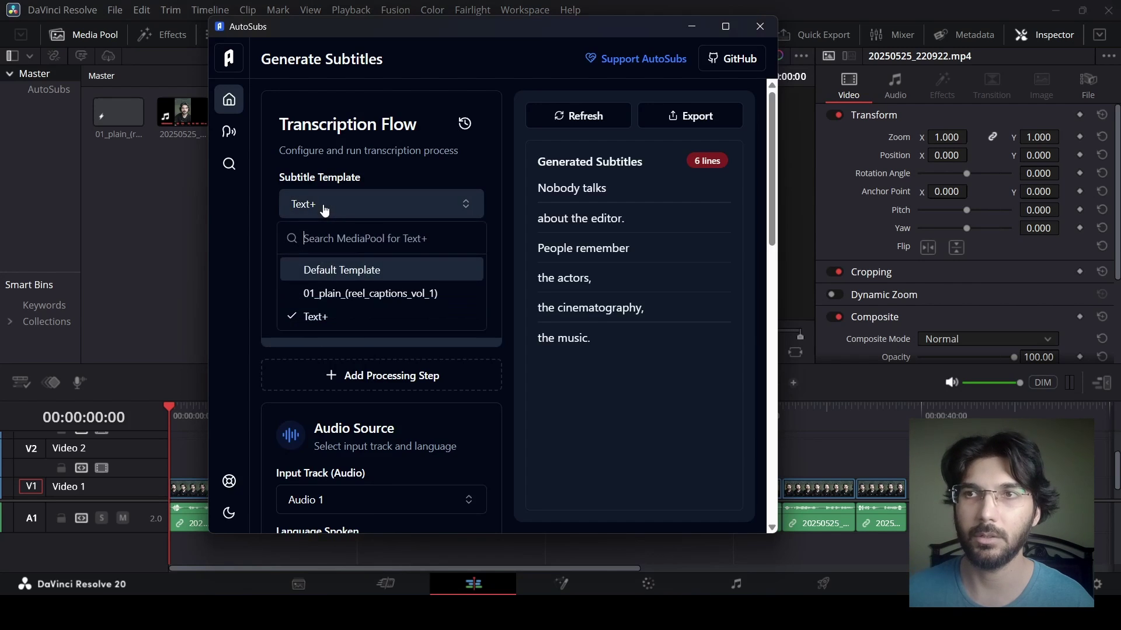
click(379, 294)
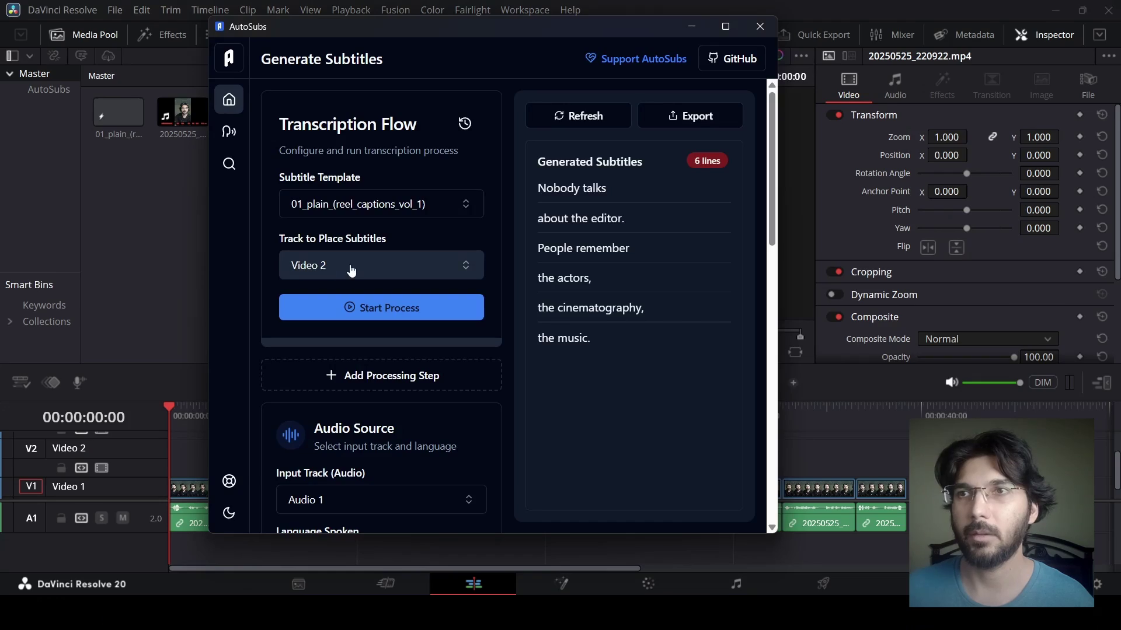
Check the subtitle placement track setting in AutoSubs against the Video 2 track in the timeline.
drag(362, 241, 291, 241)
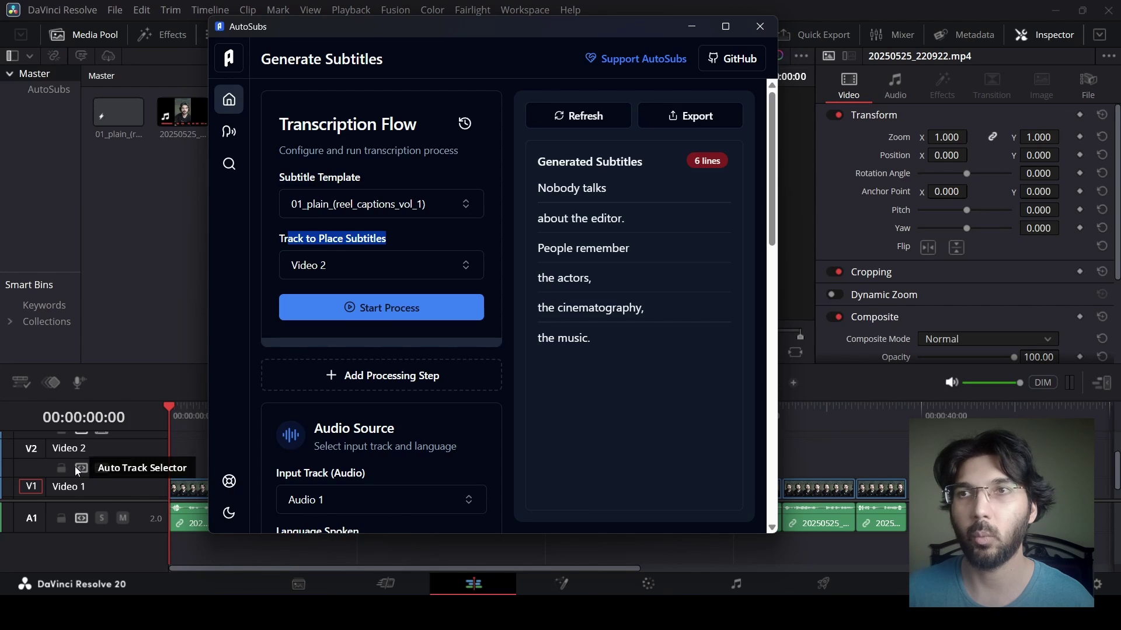
click(178, 458)
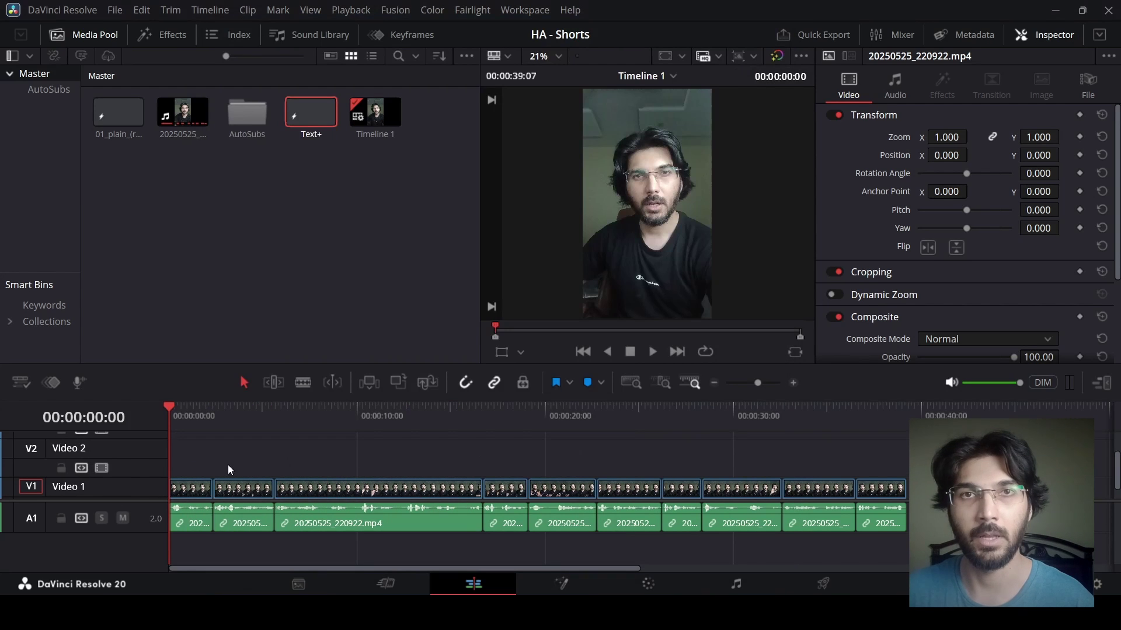
click(509, 330)
scroll(509, 331, down, 3)
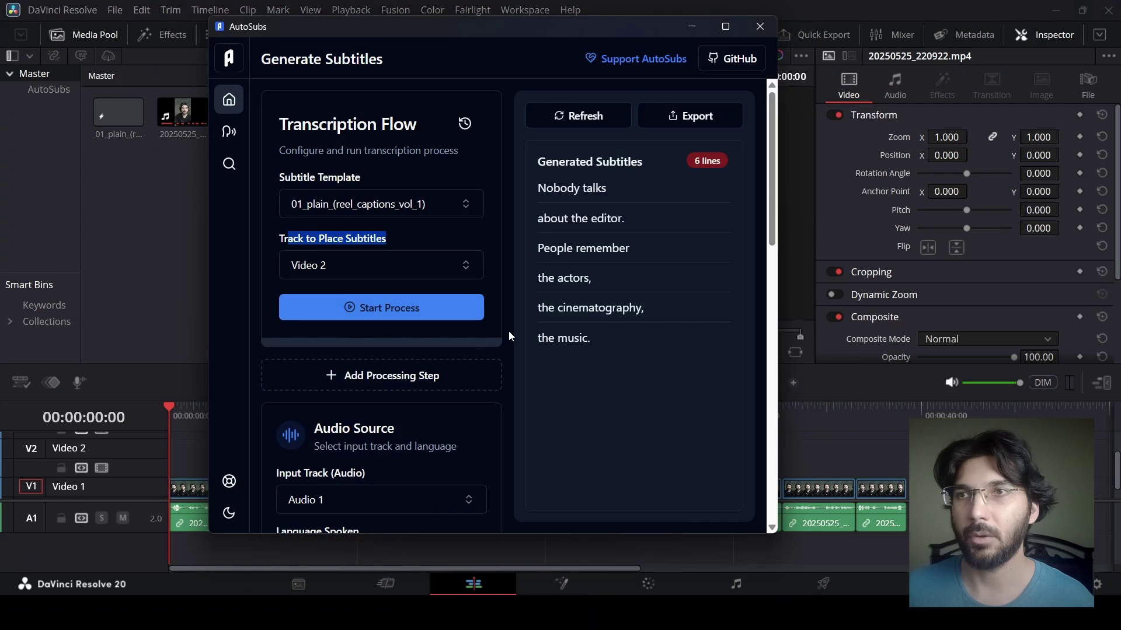
click(509, 331)
scroll(509, 332, down, 4)
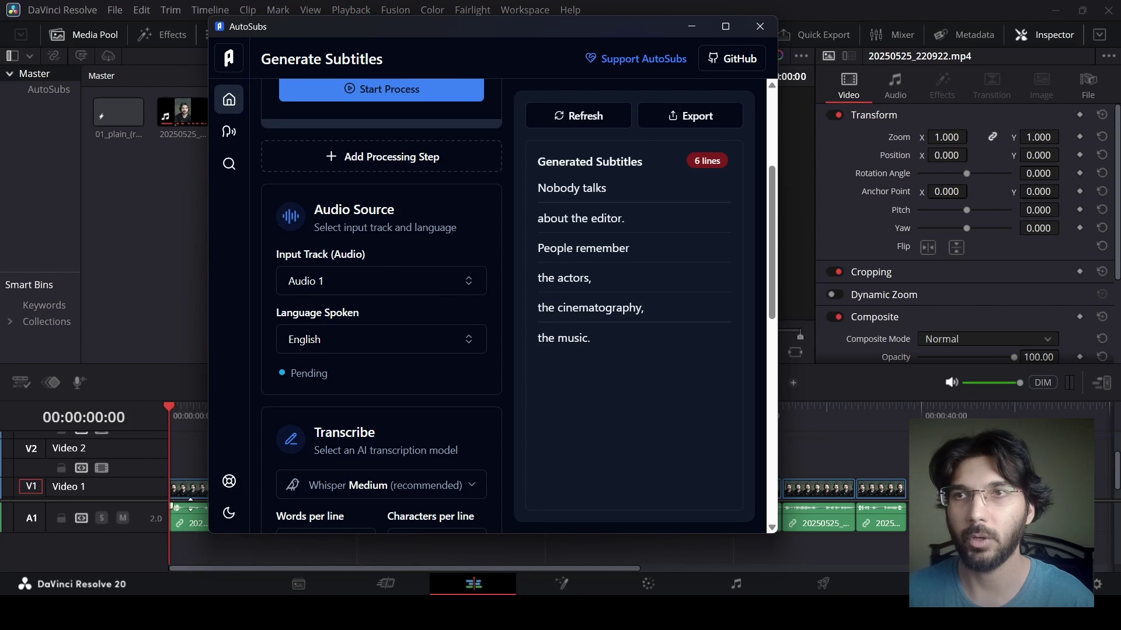
Keep Whisper Medium as the transcription model, review the advanced and text formatting settings, and start the subtitle process.
scroll(514, 397, down, 4)
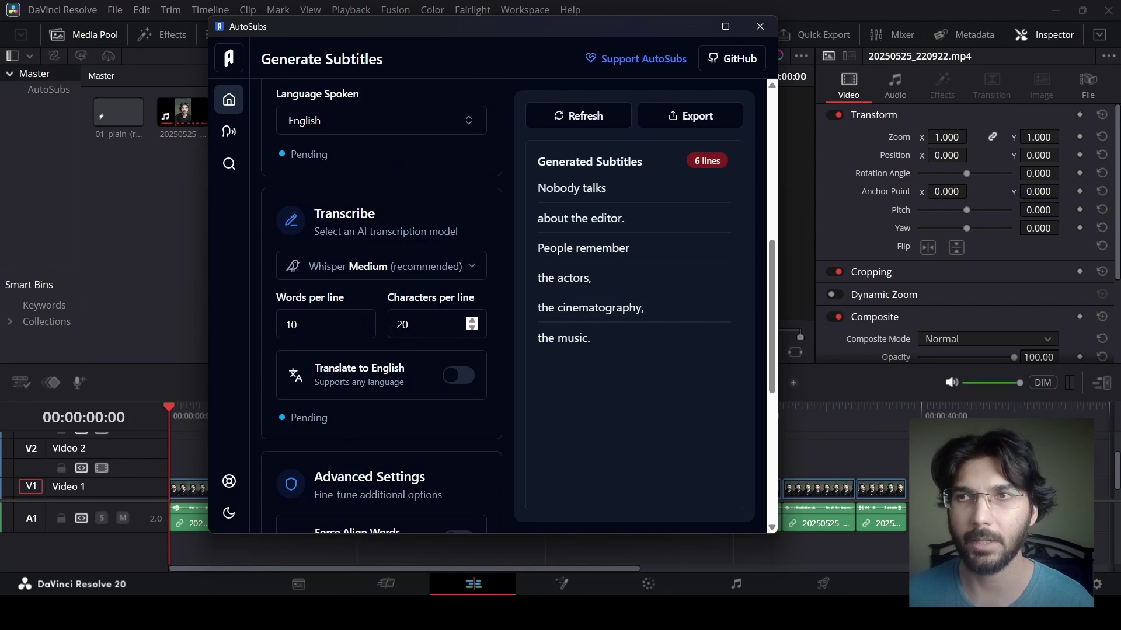
click(444, 273)
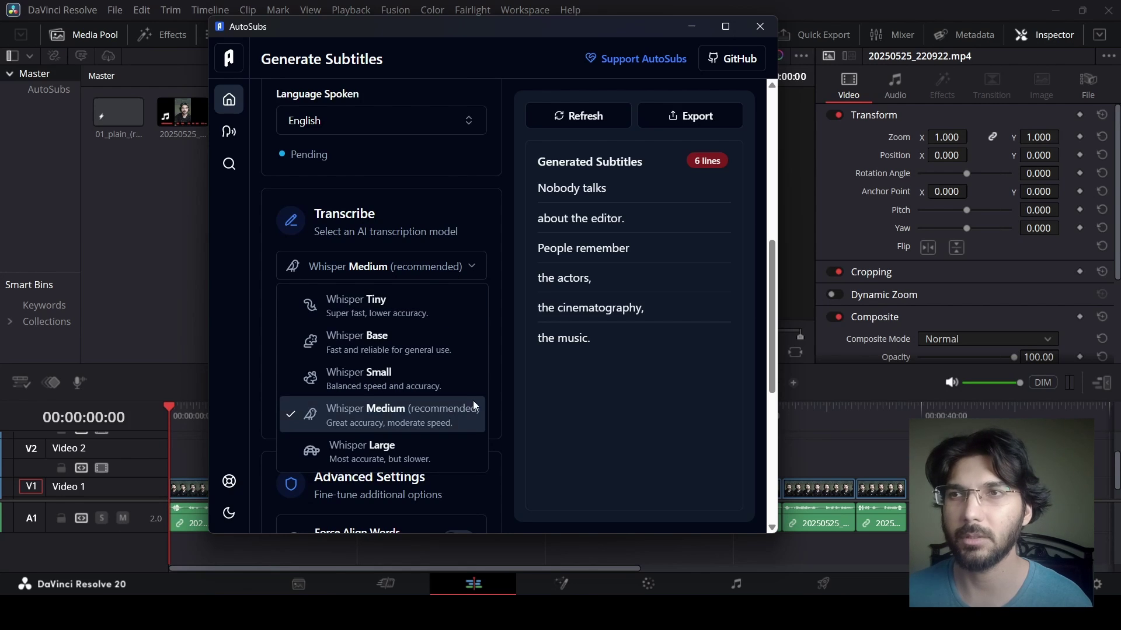
click(451, 413)
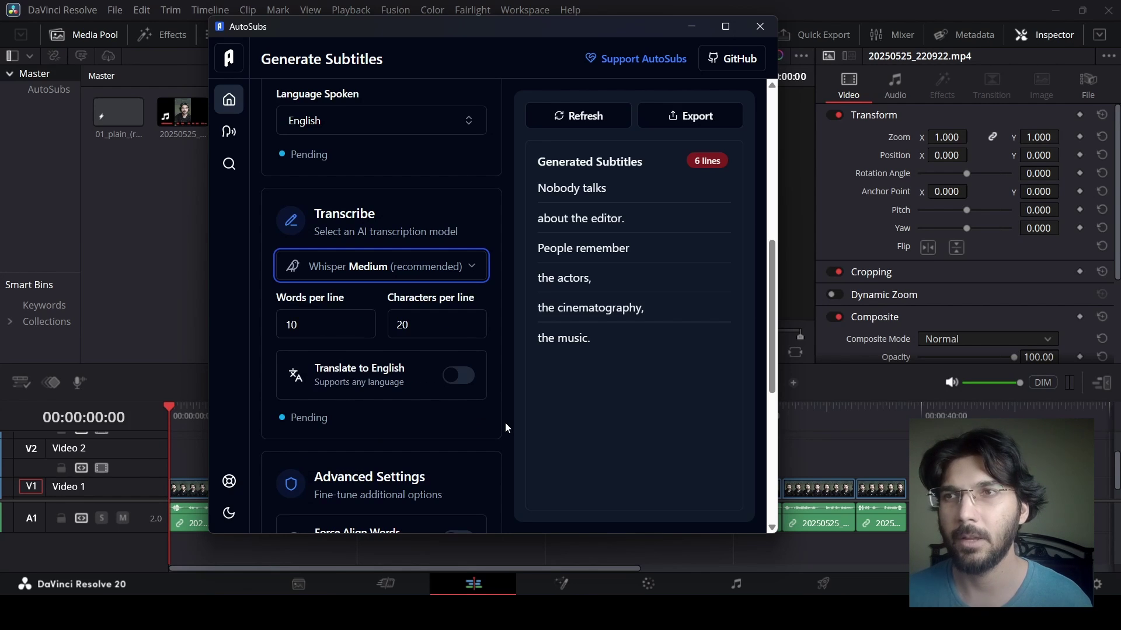
scroll(513, 406, down, 5)
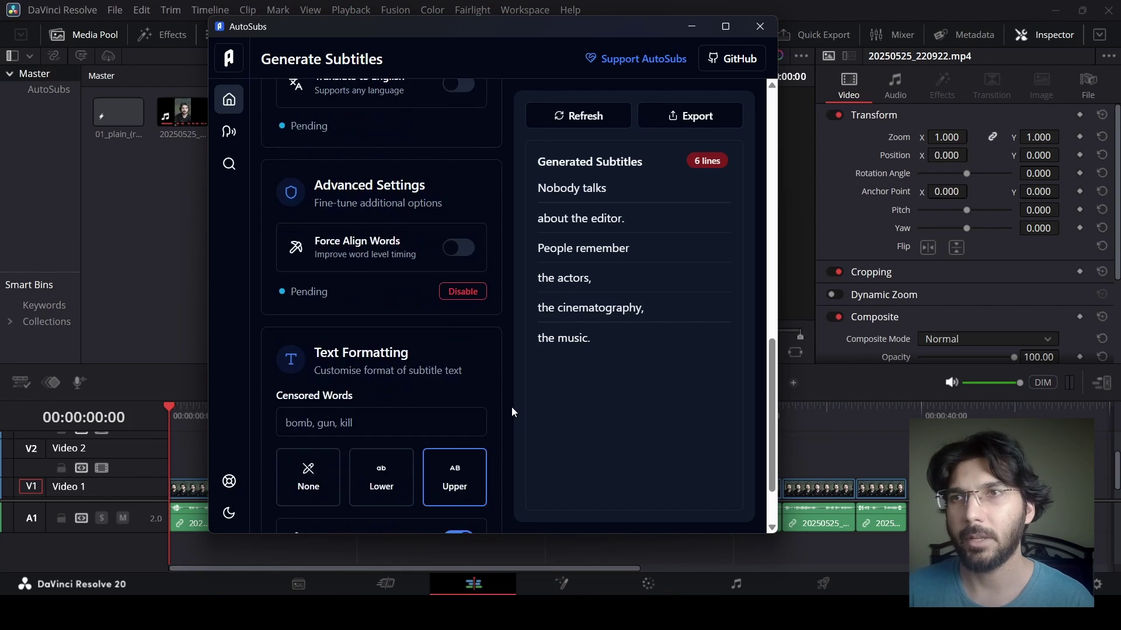
scroll(511, 402, down, 2)
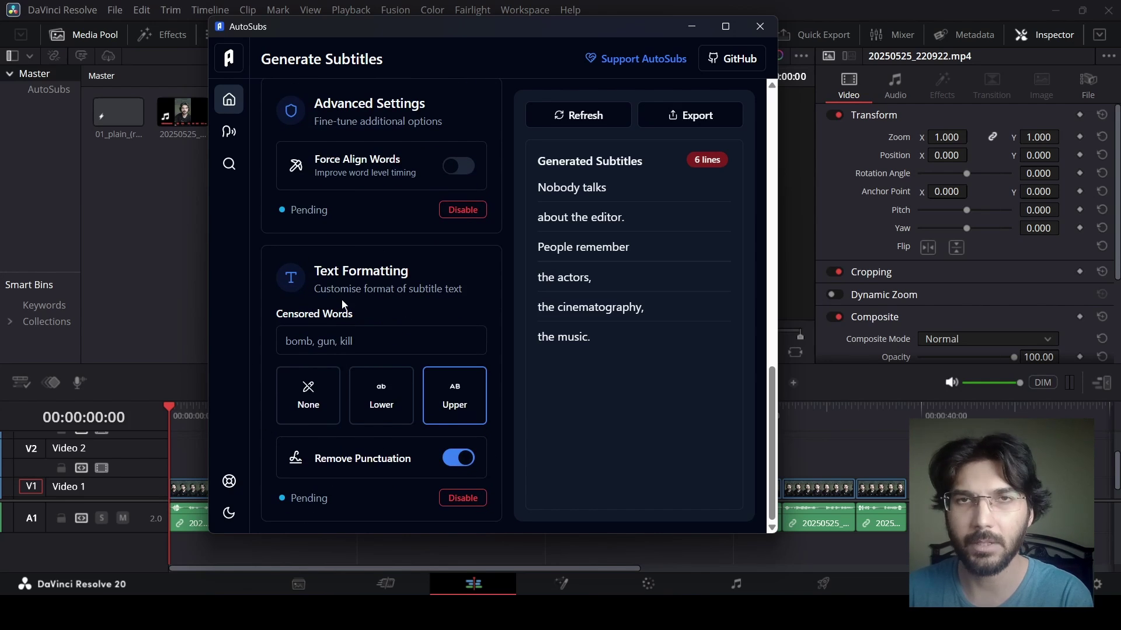
scroll(502, 313, up, 10)
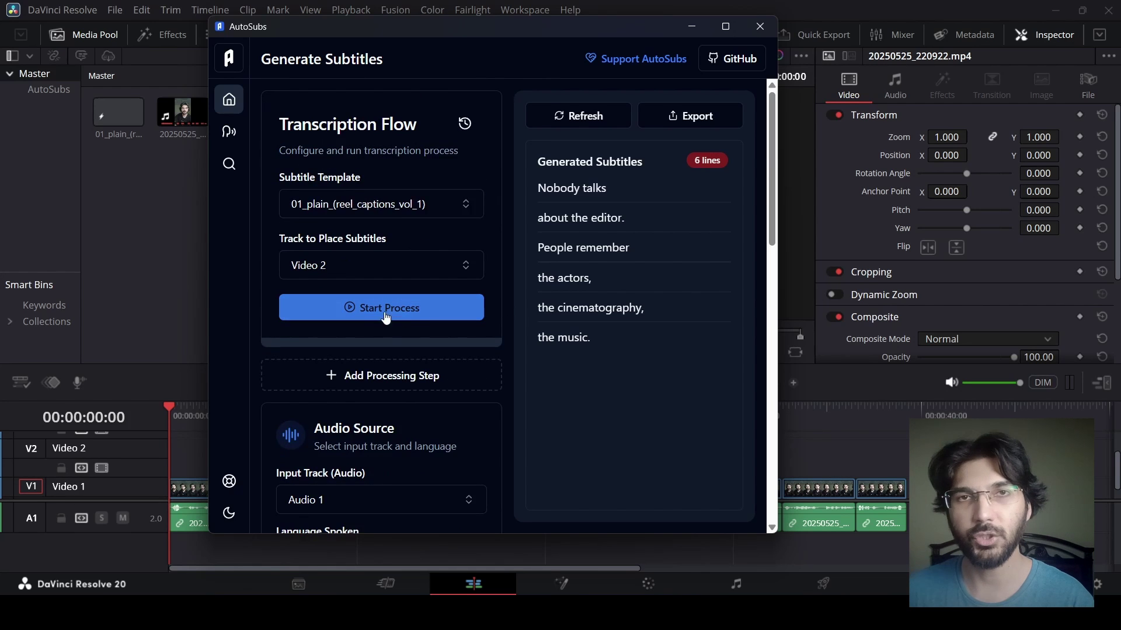
click(413, 315)
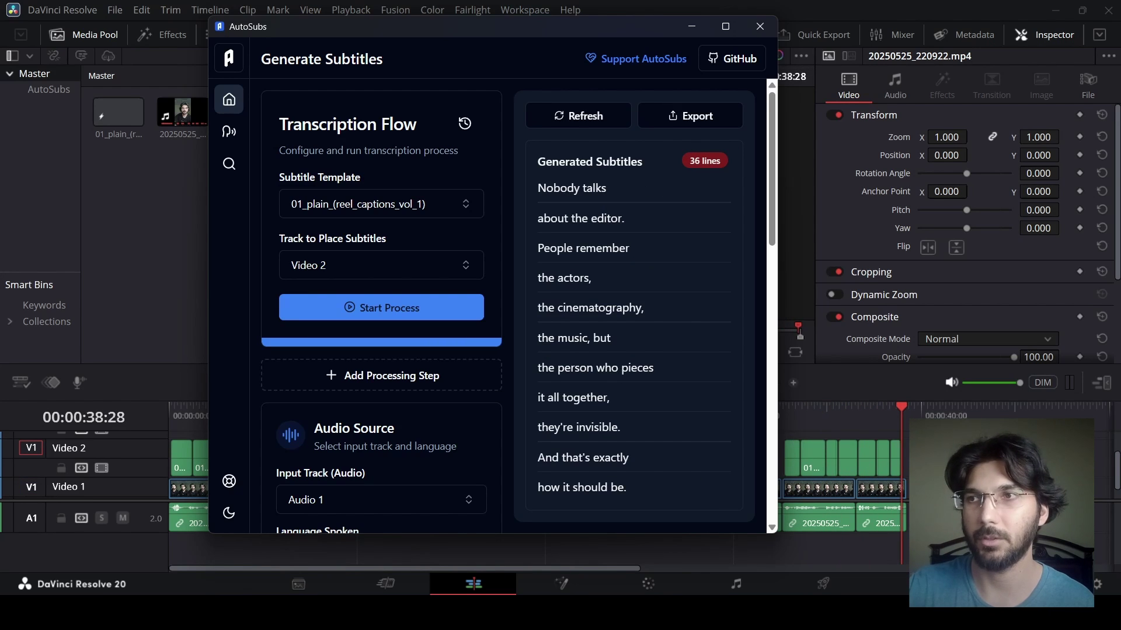
Minimise AutoSubs and play the captioned timeline from the start to preview the generated subtitles.
click(692, 26)
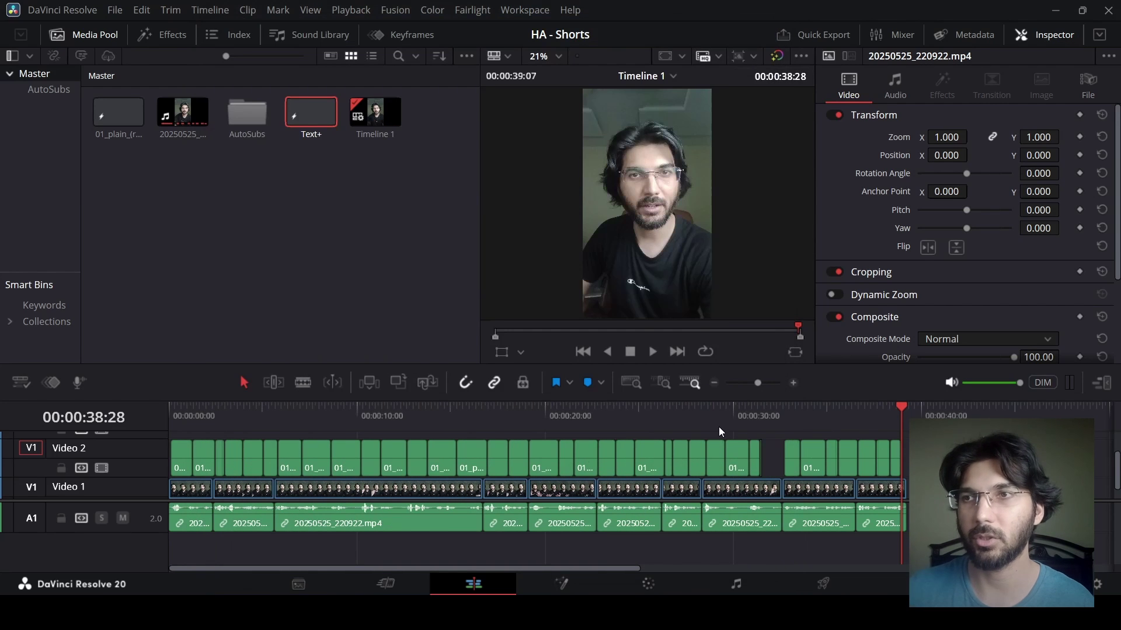
drag(275, 421, 152, 421)
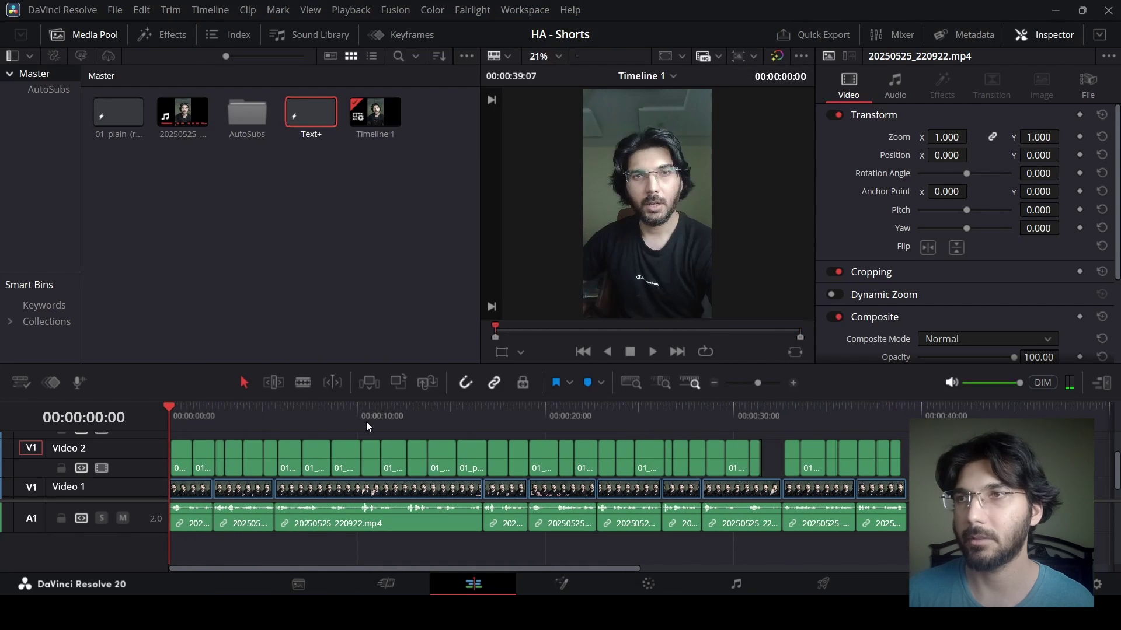
key(space)
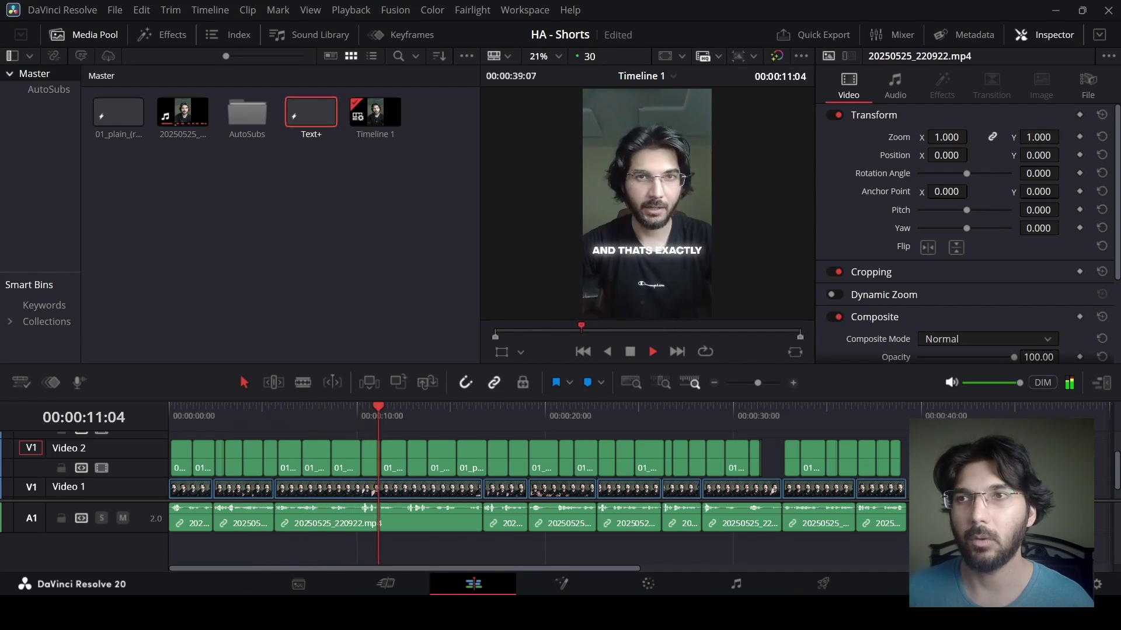
key(space)
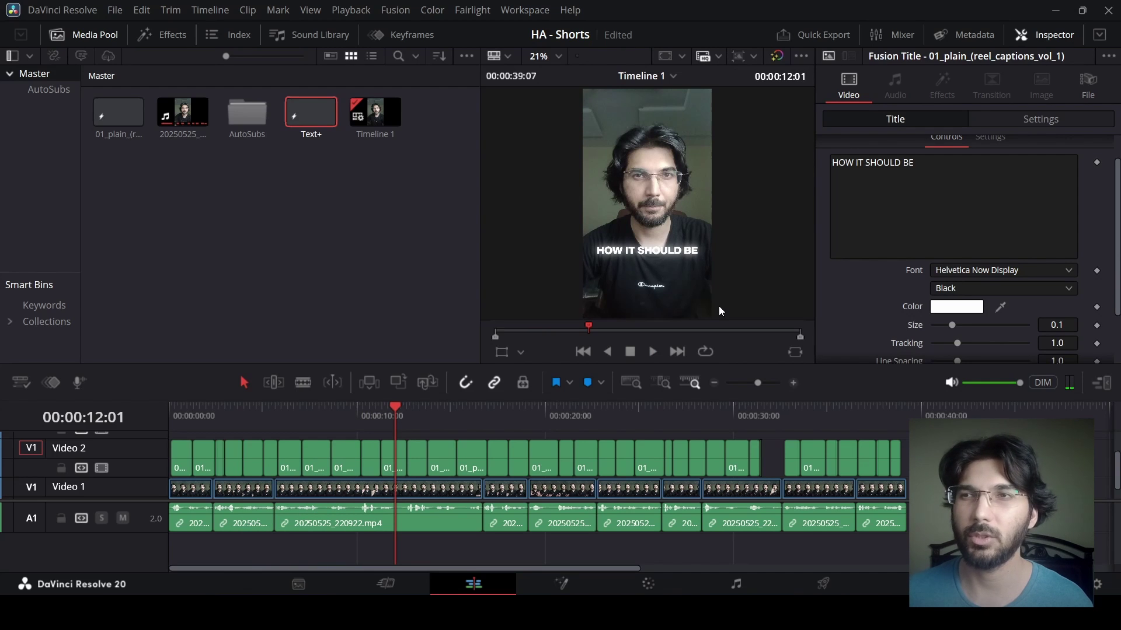
Set the text size of the THE CINEMATOGRAPHY caption to 0.0847 and return the playhead to the timeline start.
click(391, 461)
drag(310, 420, 237, 419)
click(249, 463)
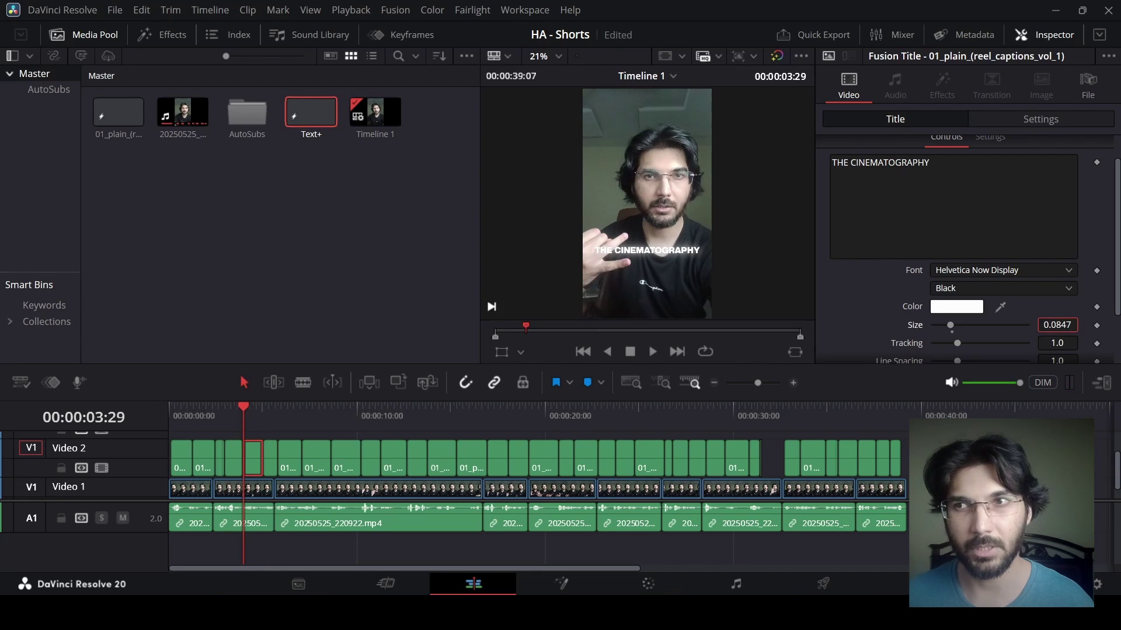
key(Home)
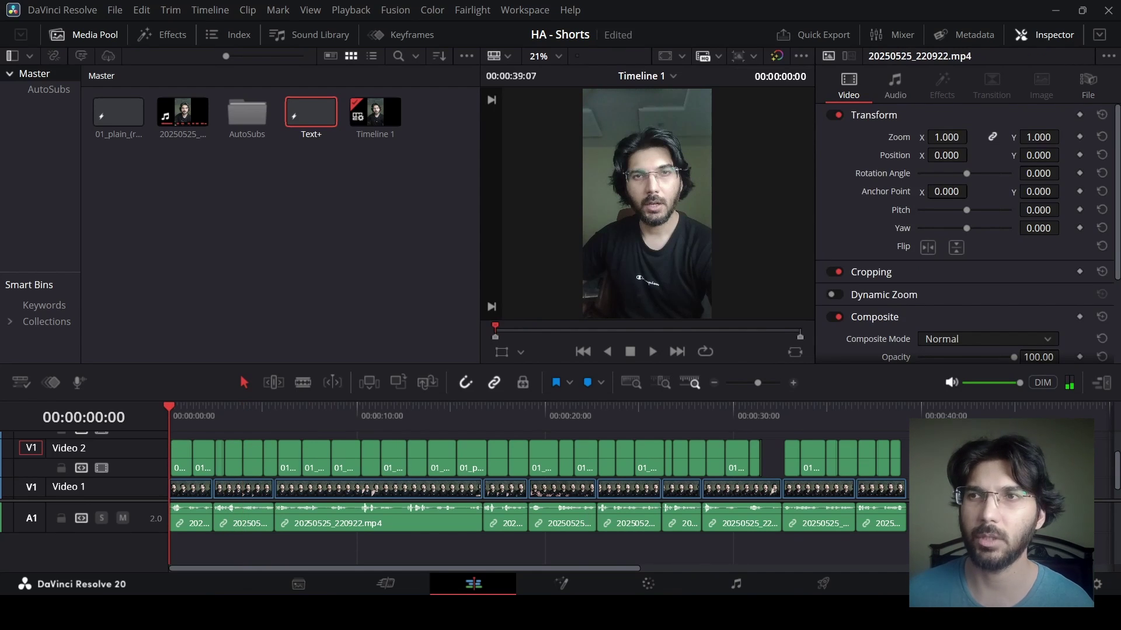
Switch to AutoSubs and set the transcription to 5 words per line and 10 characters per line.
key(alt+Tab)
scroll(510, 394, down, 6)
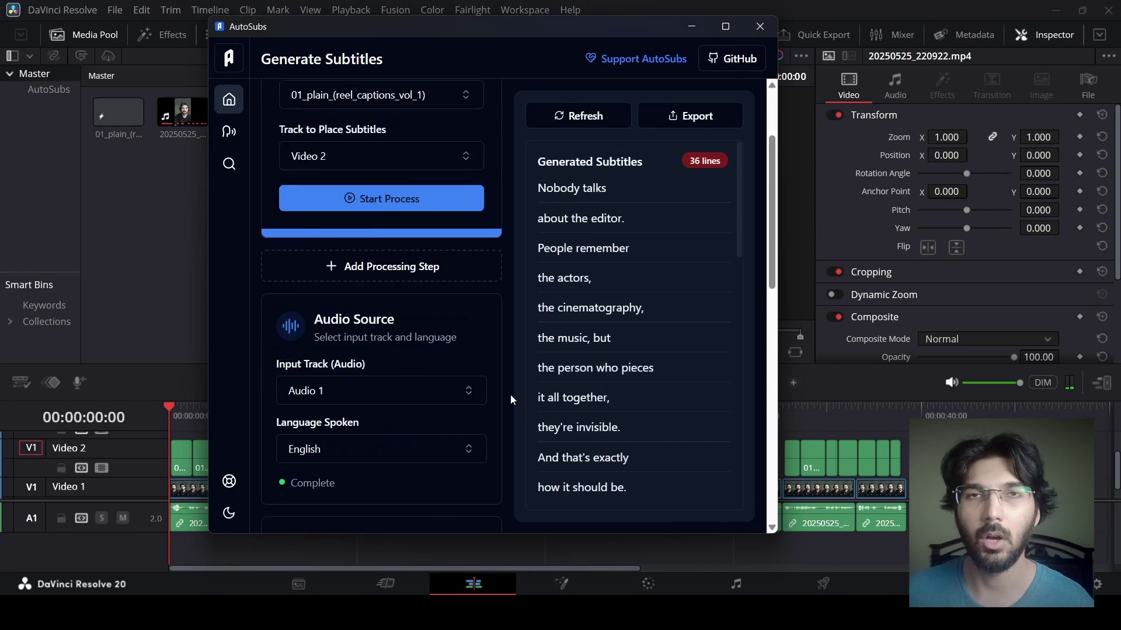
scroll(516, 303, up, 1)
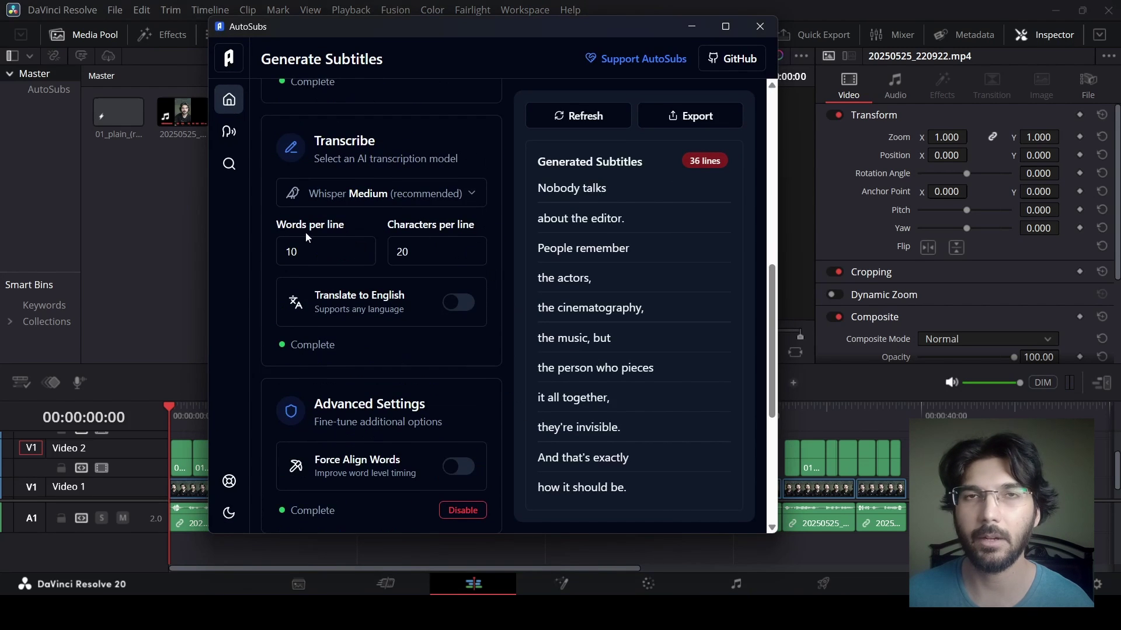
drag(297, 249, 277, 259)
text(5)
click(261, 279)
drag(415, 251, 372, 256)
text(10)
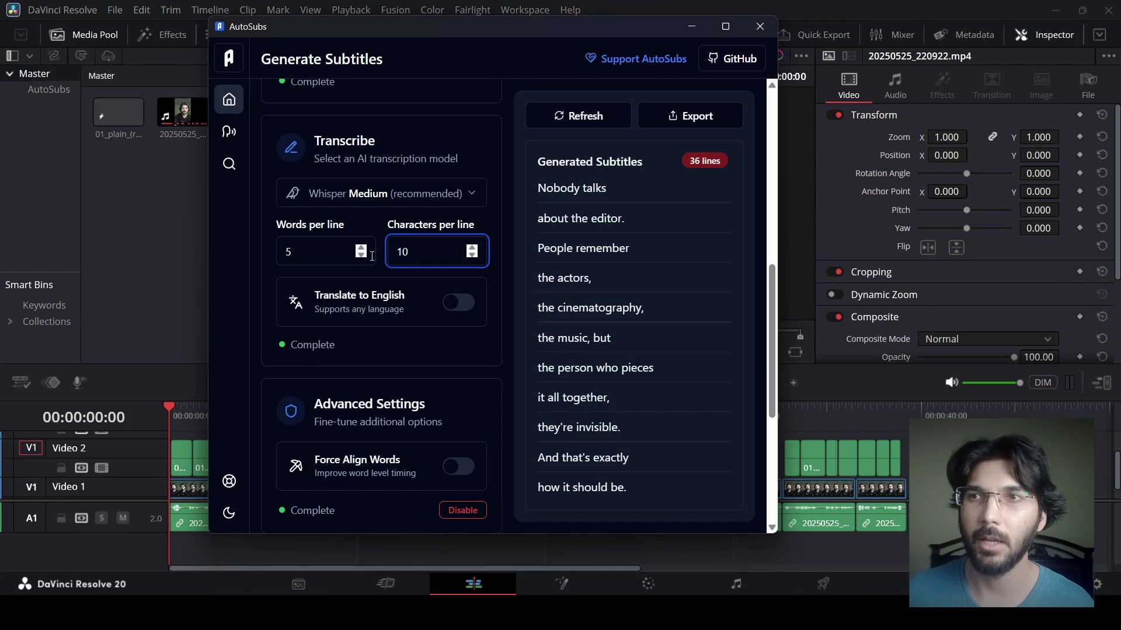
click(250, 314)
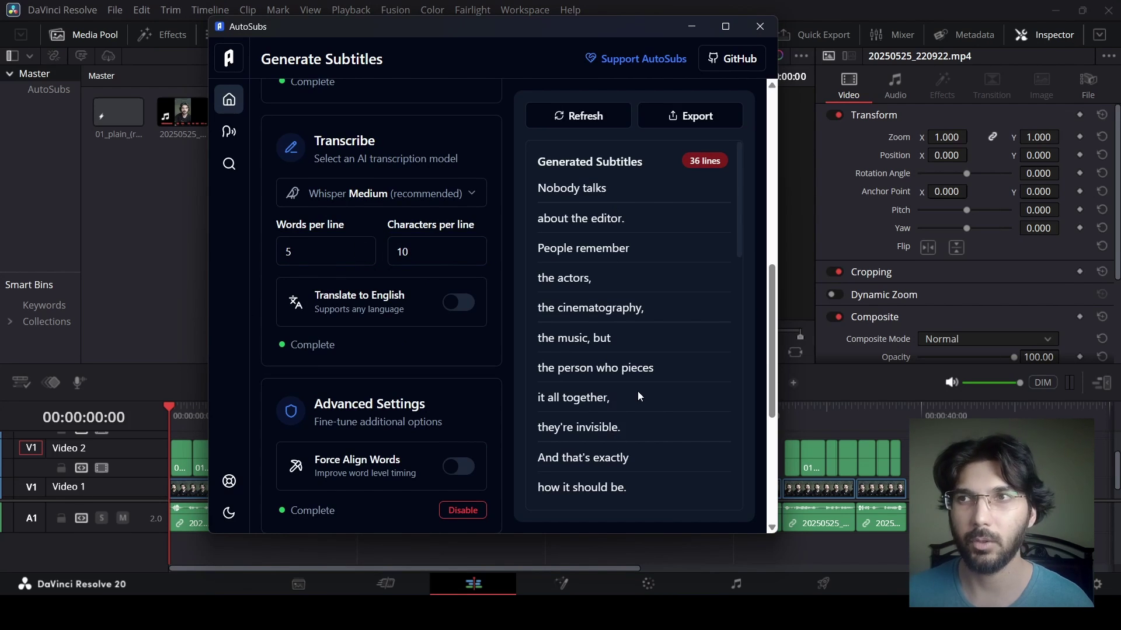
Return to the beginning of the AutoSubs transcription settings and close the AutoSubs window.
scroll(473, 337, up, 3)
scroll(471, 331, up, 2)
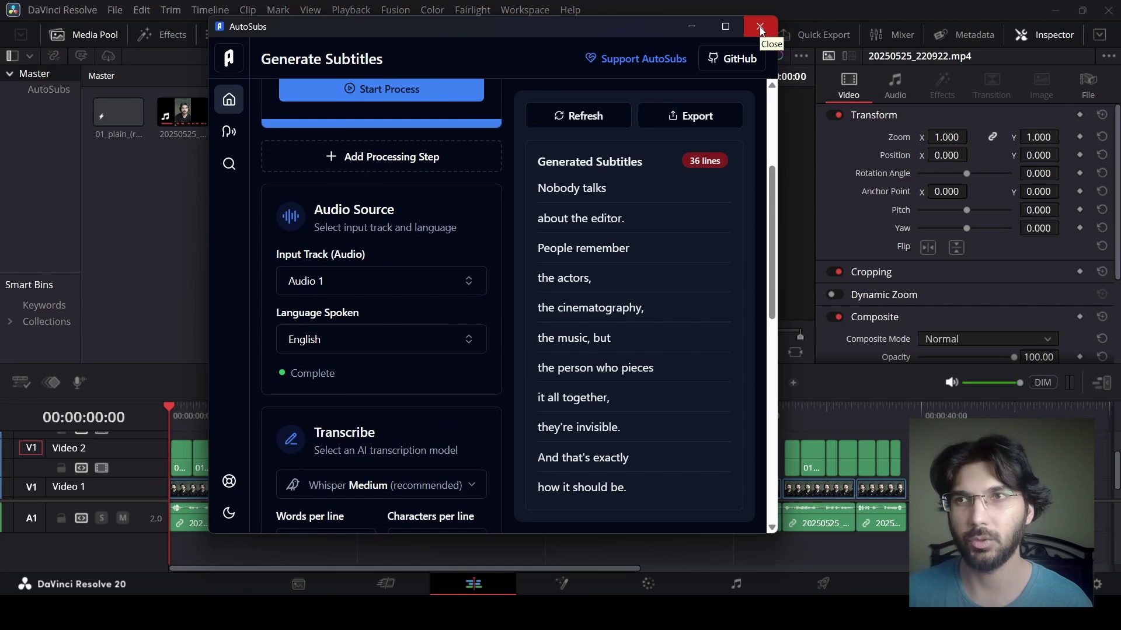
scroll(432, 292, up, 3)
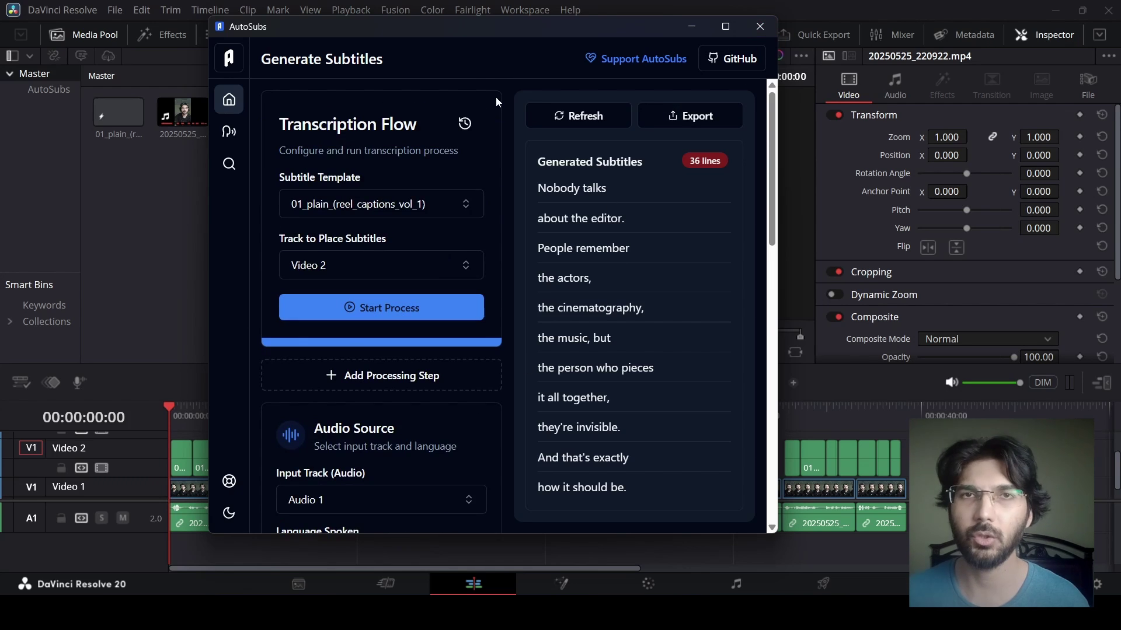
click(748, 26)
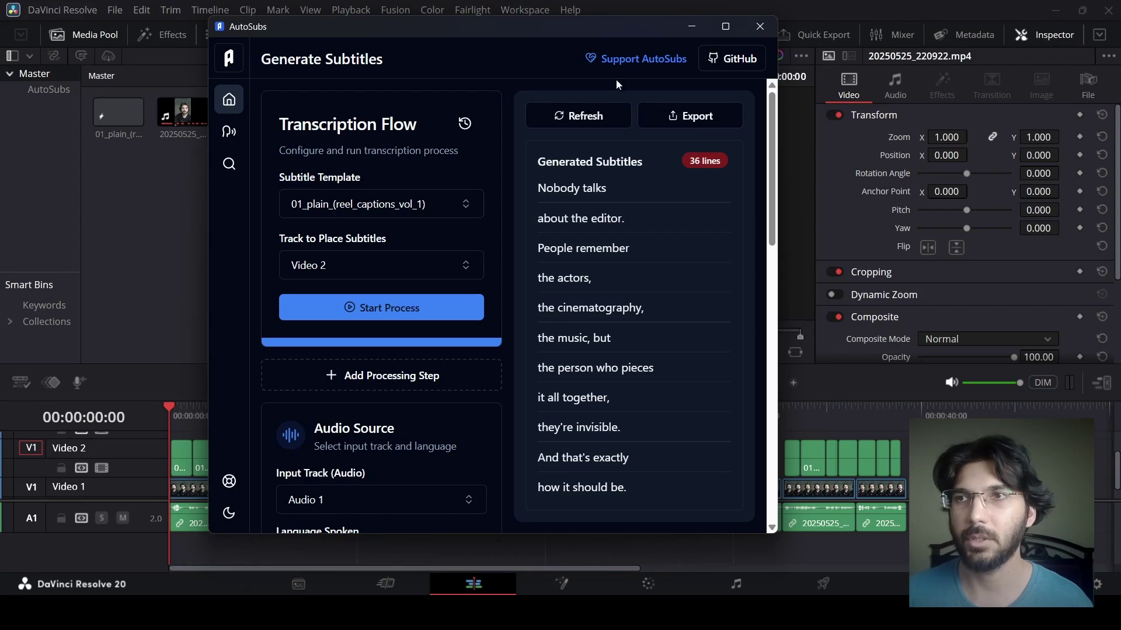
click(749, 27)
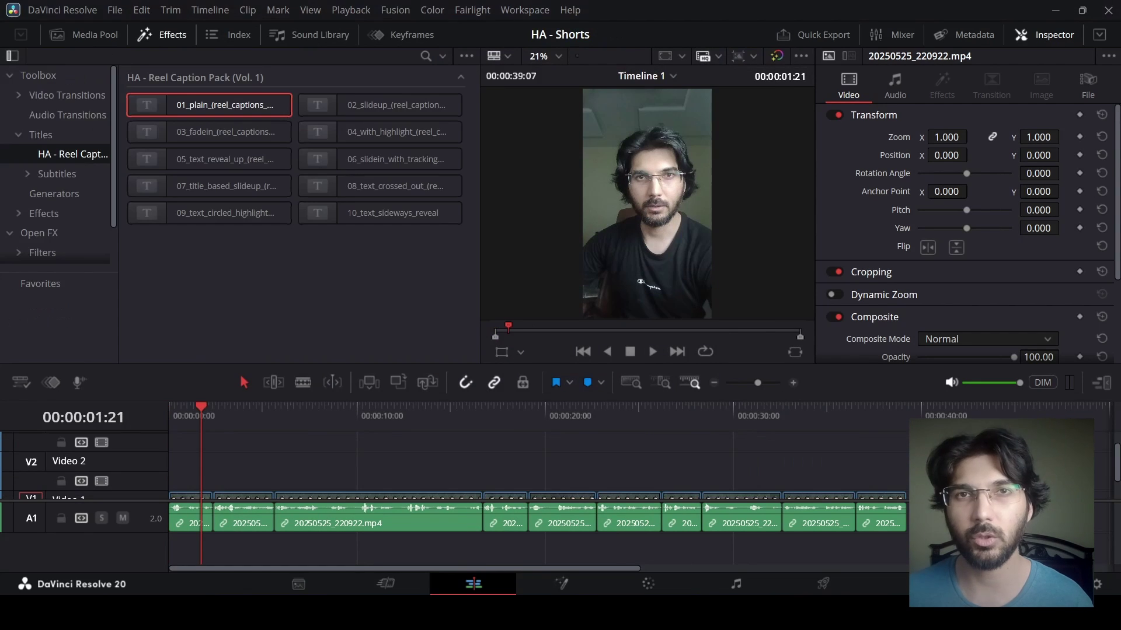
Try the 01_plain title on Video 2, undo it, and place the 02_slideup title at the start of Video 2 instead.
drag(190, 99, 181, 468)
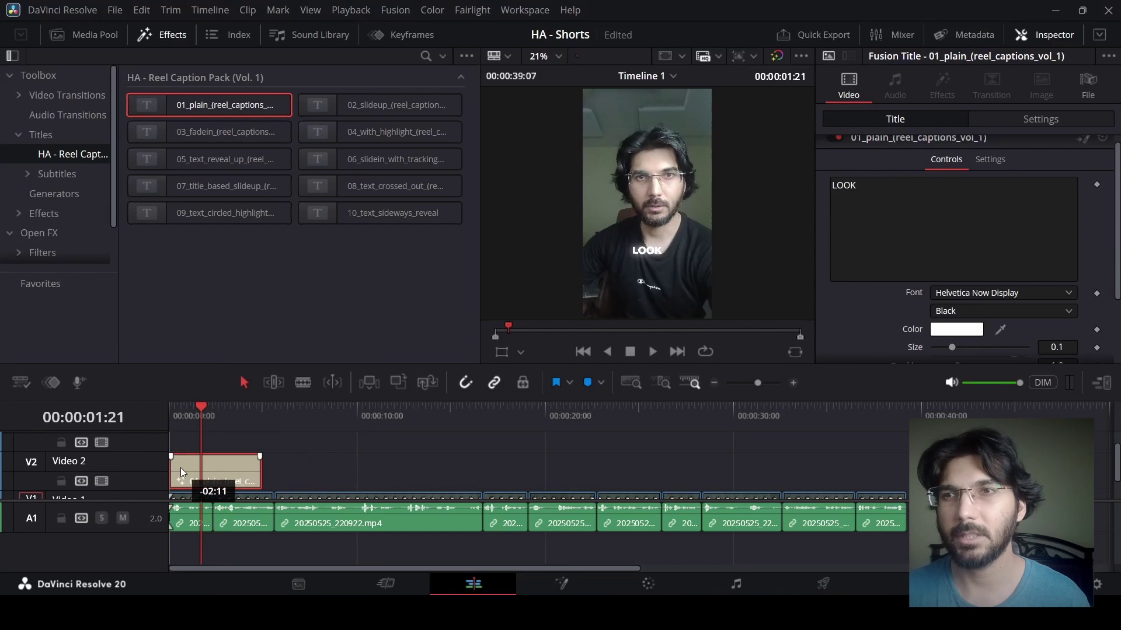
key(ctrl+z)
drag(361, 105, 178, 476)
mouse_move(175, 415)
mouse_down()
mouse_move(151, 422)
mouse_move(172, 427)
mouse_move(180, 416)
mouse_up()
Set the 02_slideup title's text size to 0.08 after trying 0.05.
scroll(895, 264, down, 2)
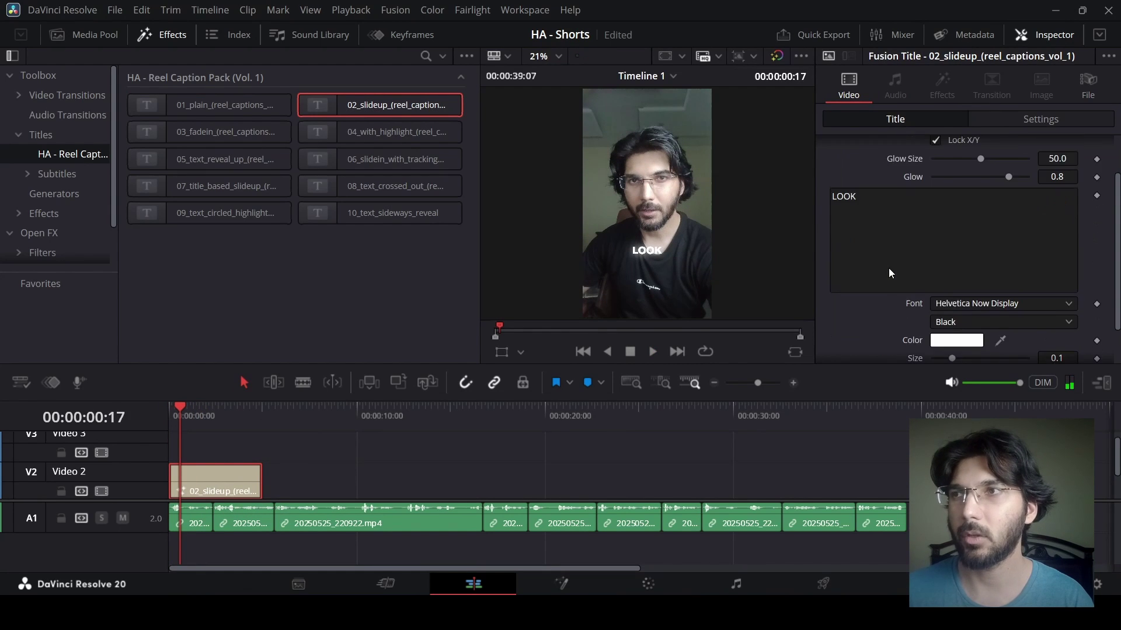
scroll(1074, 228, up, 3)
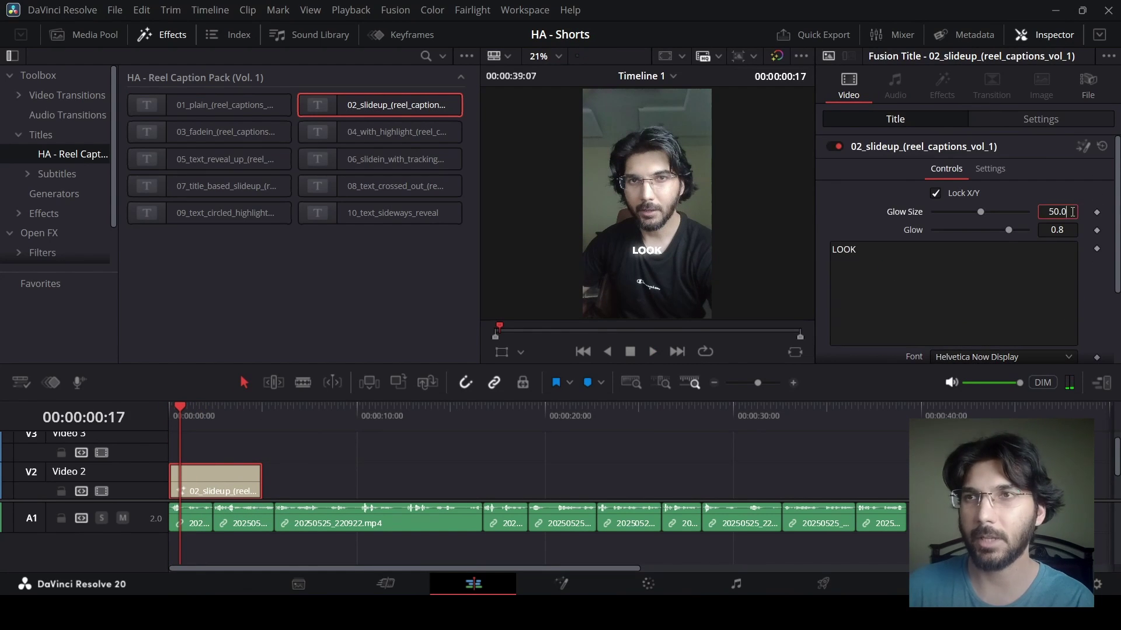
scroll(999, 293, down, 3)
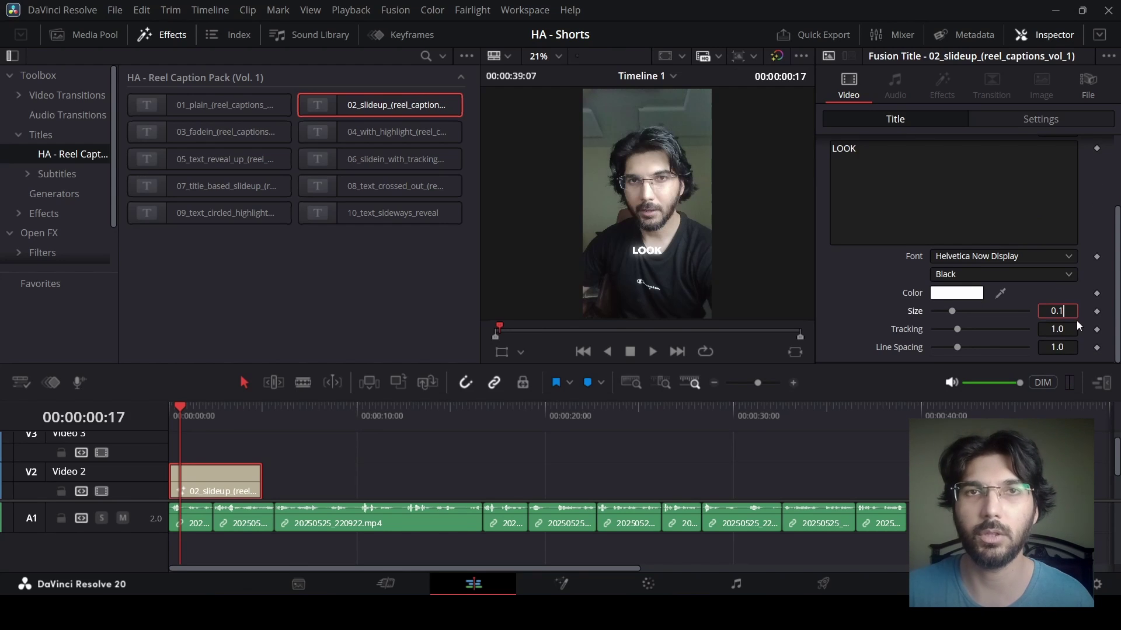
key(Tab)
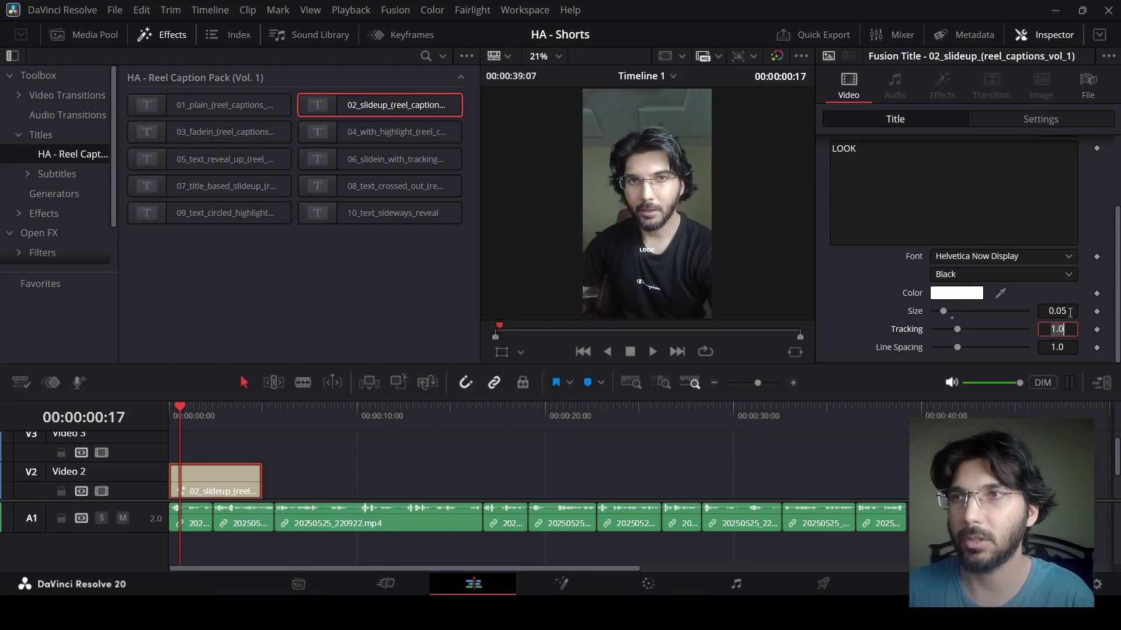
click(1070, 312)
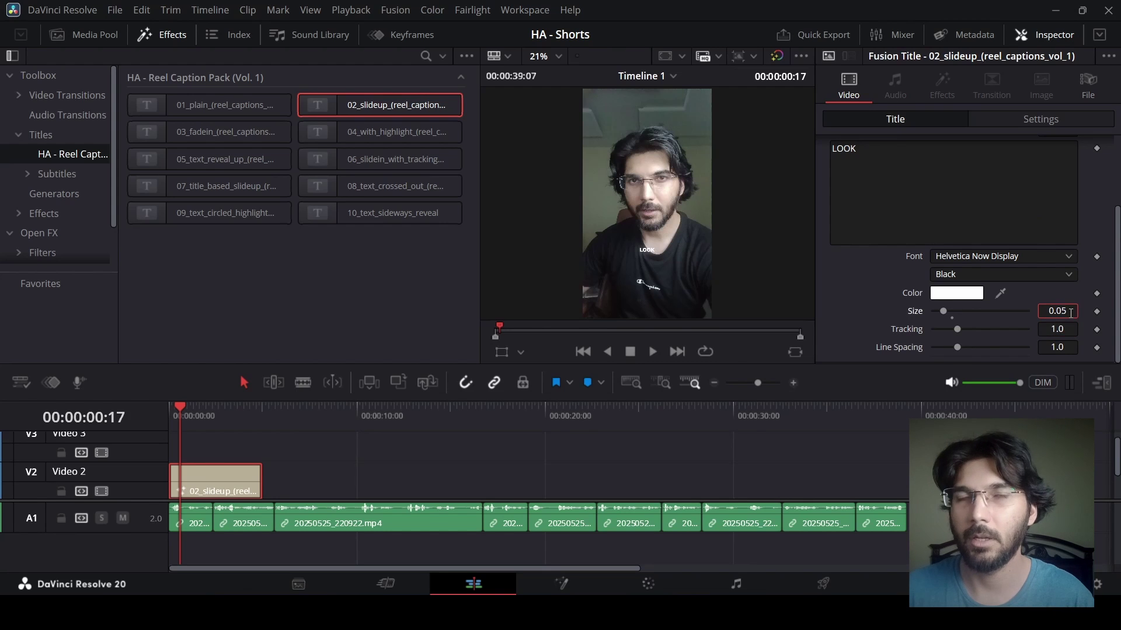
key(BackSpace)
text(8)
key(Tab)
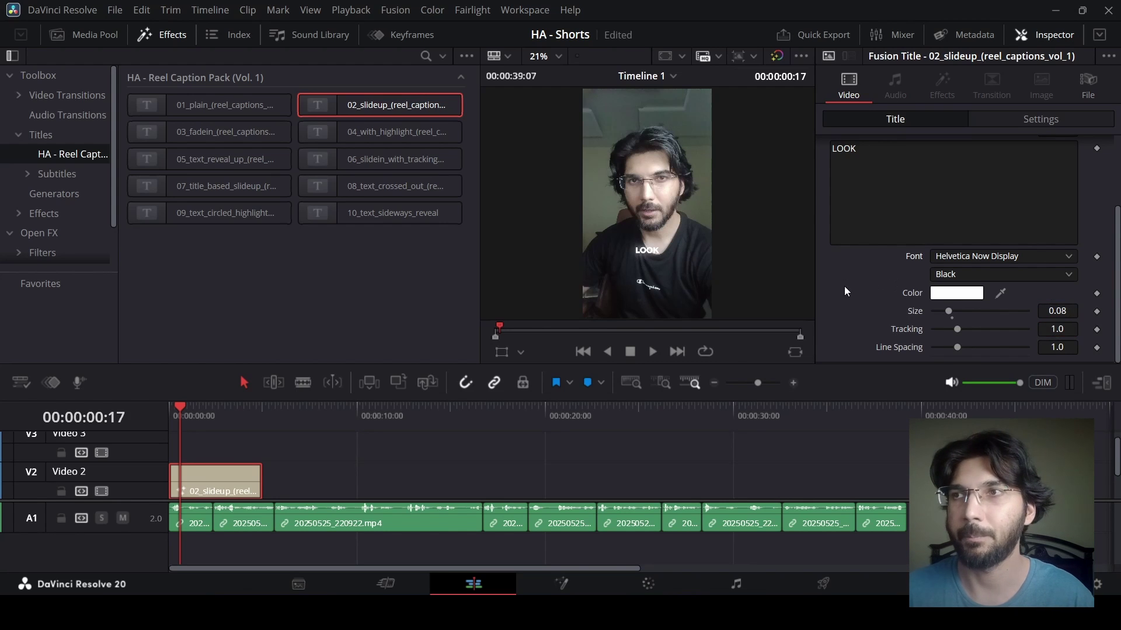
Try other fonts such as Harlow Solid Italic on the 02_slideup title and go back to Helvetica Now Display.
scroll(1011, 306, up, 2)
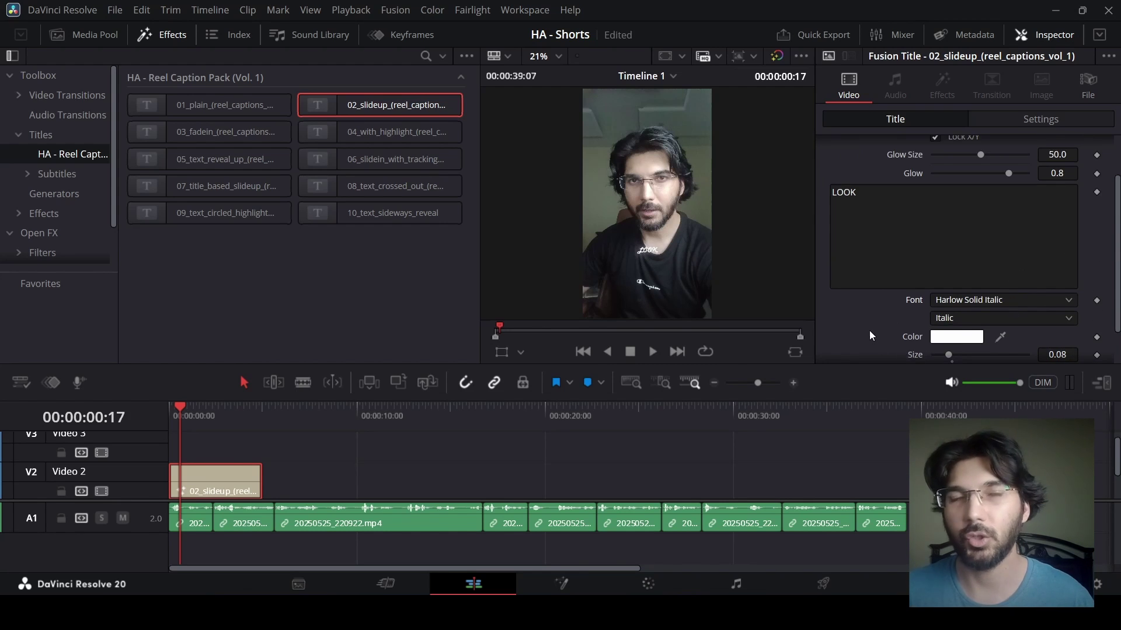
key(Down)
key(Down)
key(Down)
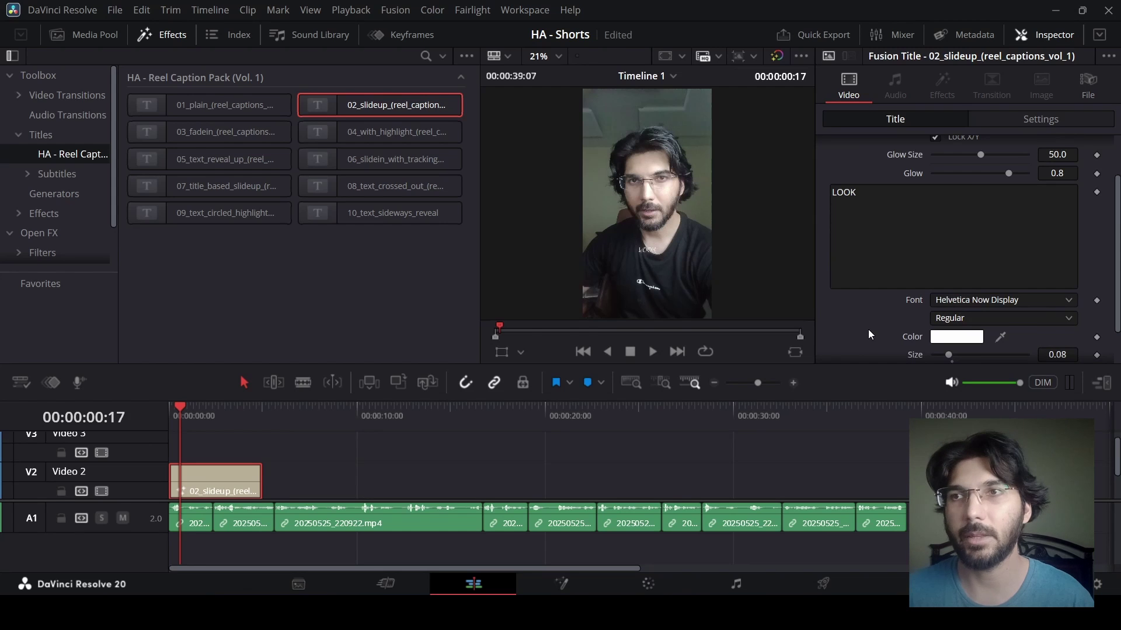
scroll(984, 265, up, 1)
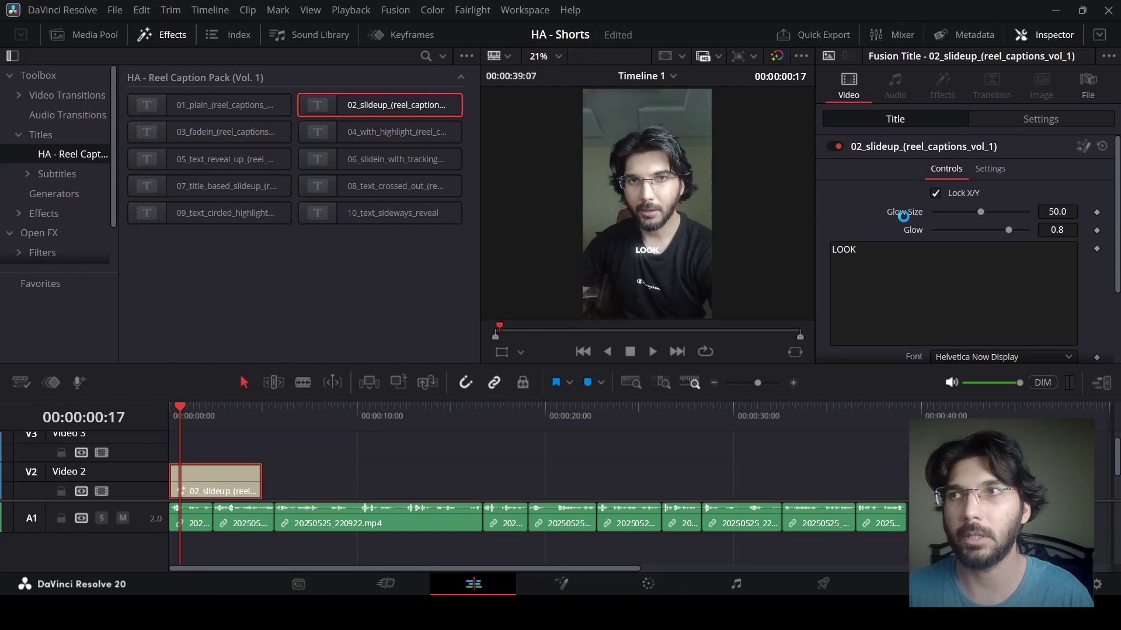
Examine the 02_slideup title's text controls and its transform, cropping and composite settings.
click(990, 170)
click(949, 174)
click(1037, 119)
click(950, 120)
scroll(855, 212, down, 2)
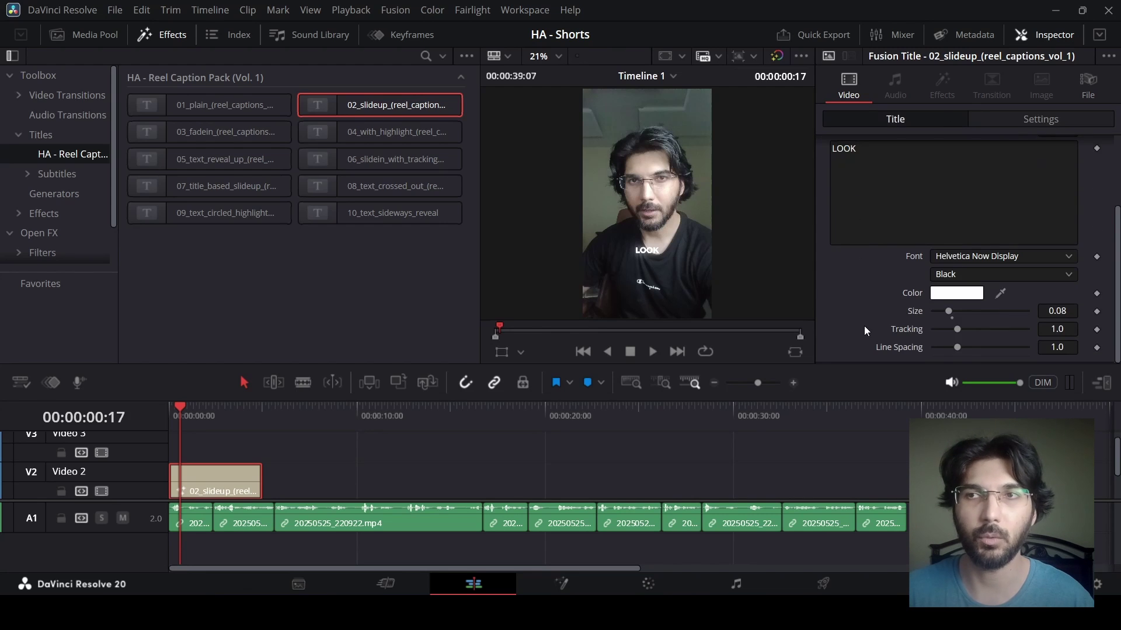
scroll(868, 308, up, 2)
click(1020, 121)
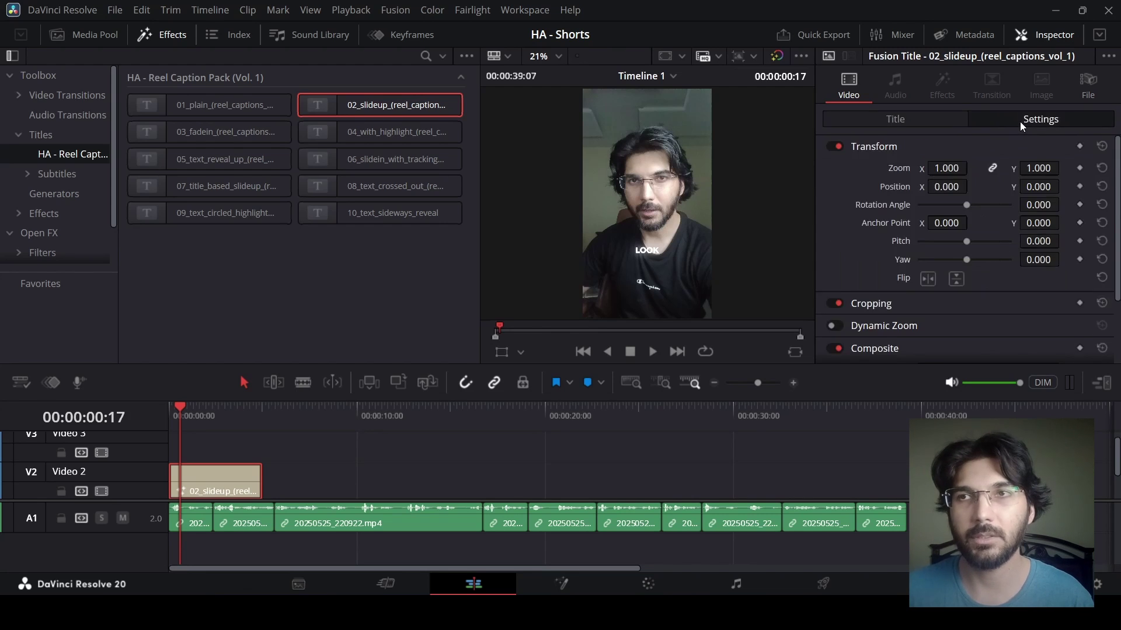
scroll(867, 244, down, 3)
scroll(867, 244, up, 3)
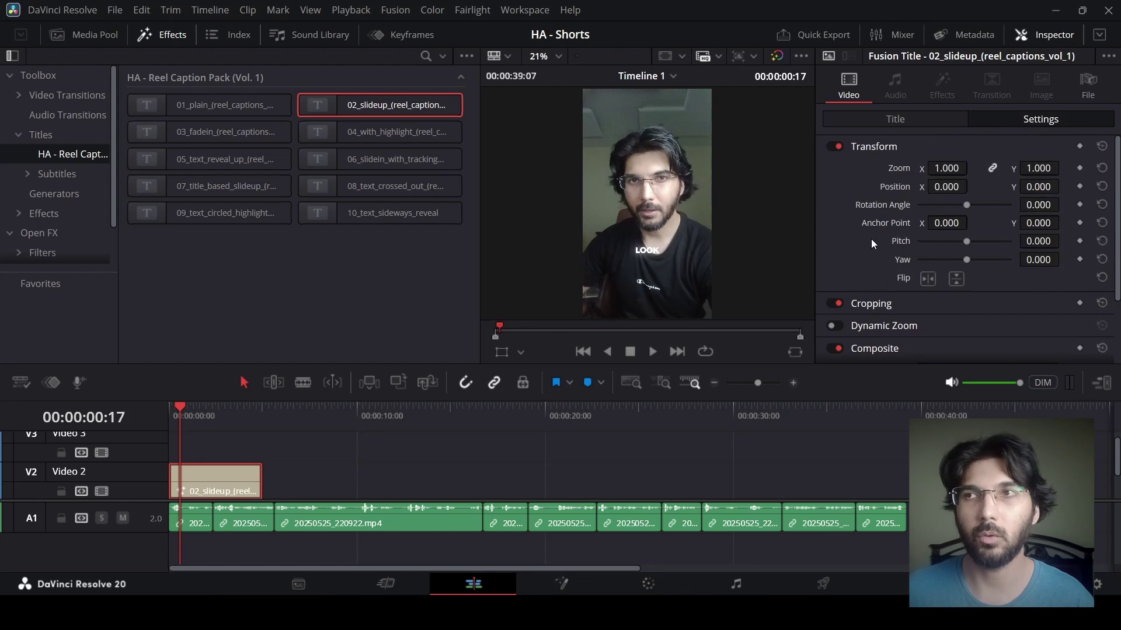
click(906, 120)
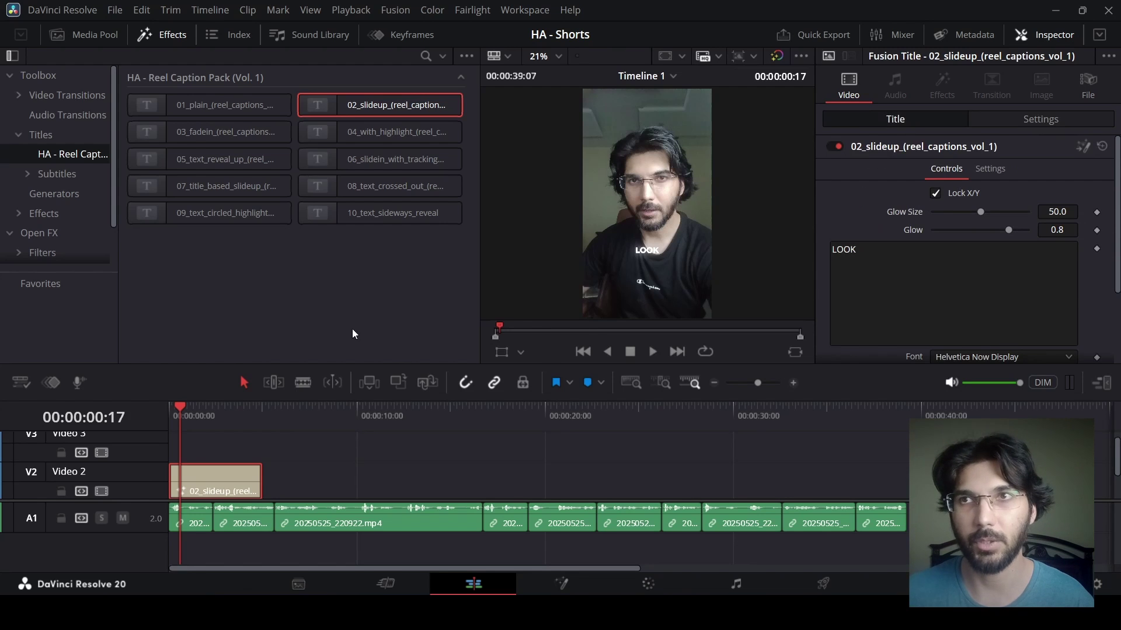
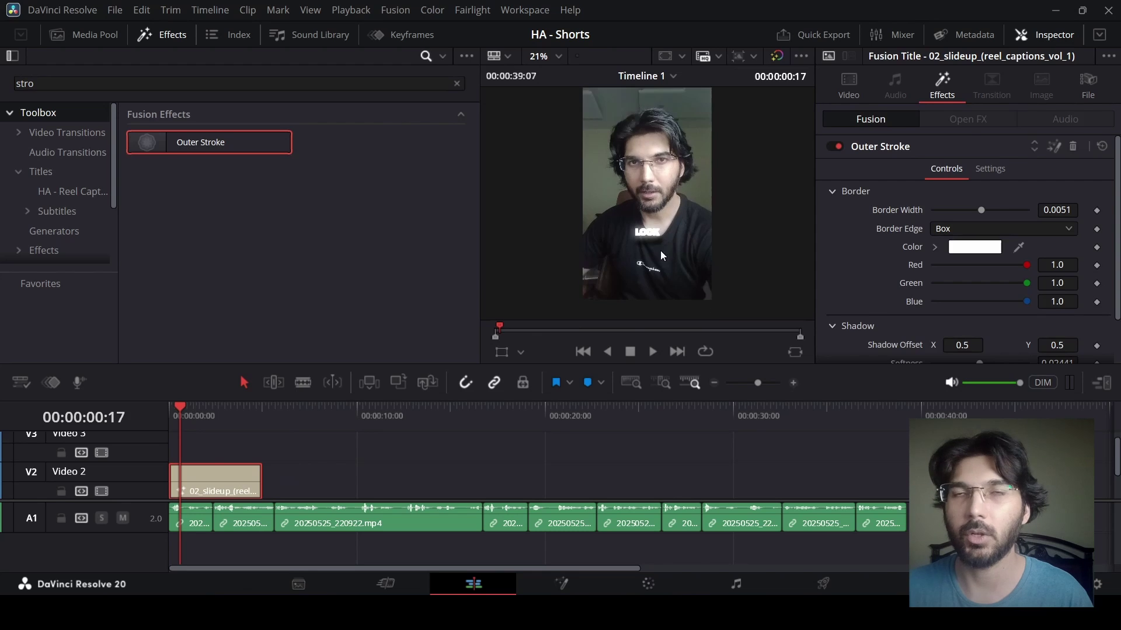
Reset the Outer Stroke's border width to 0.0051 and make the stroke around the LOOK text black.
scroll(655, 247, up, 2)
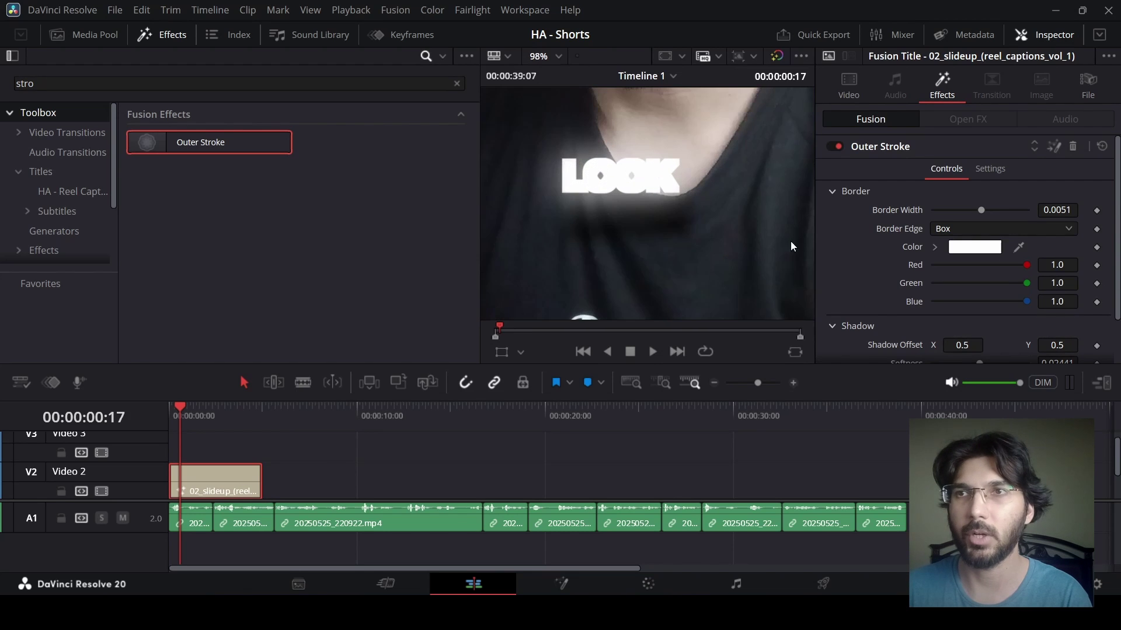
scroll(664, 257, down, 7)
scroll(655, 247, up, 5)
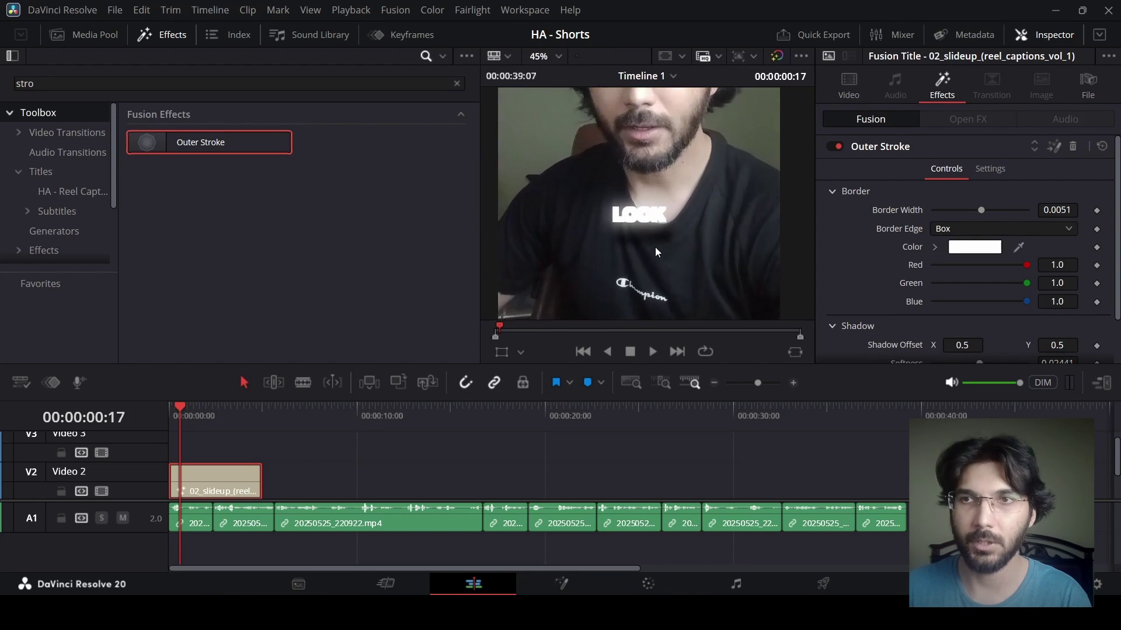
scroll(656, 252, up, 2)
scroll(664, 257, down, 7)
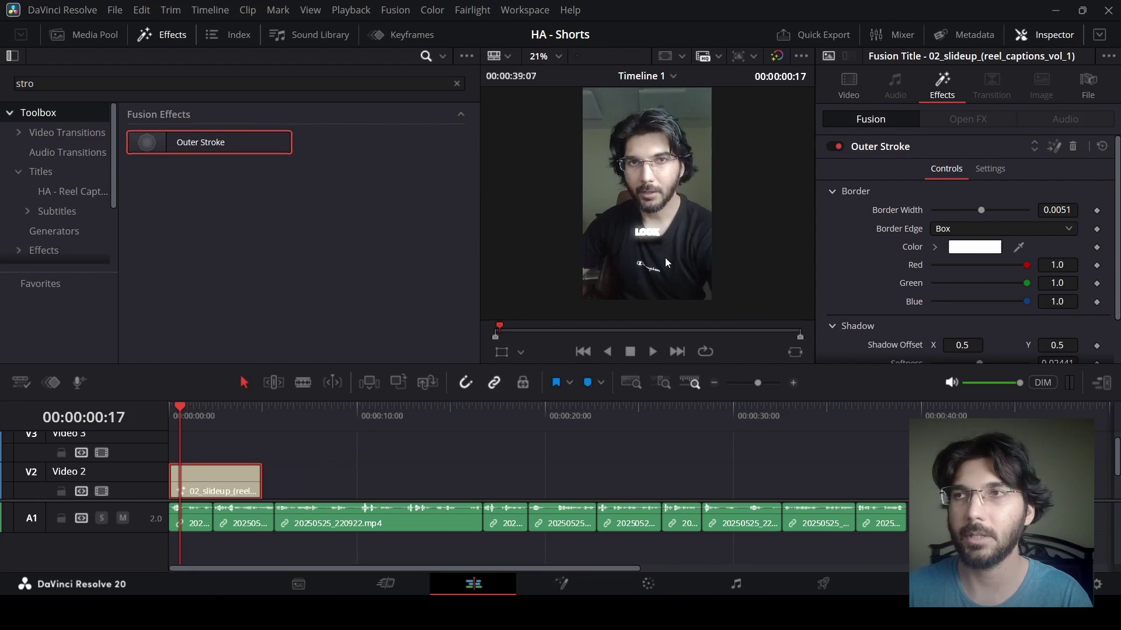
scroll(655, 247, up, 5)
scroll(656, 252, up, 2)
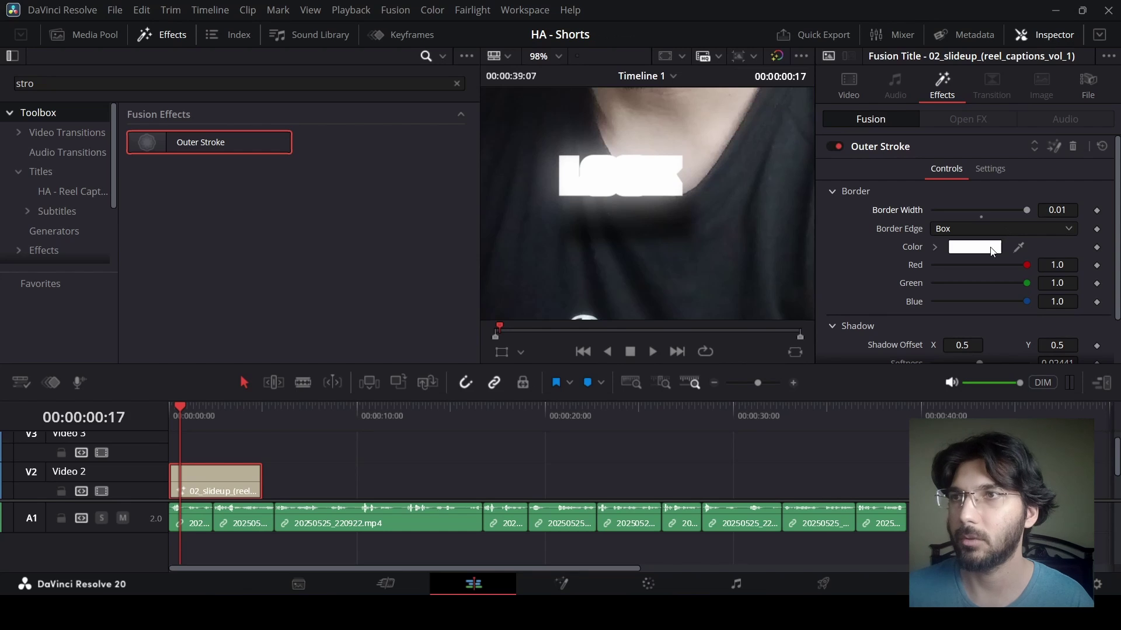
click(982, 210)
click(935, 247)
click(932, 350)
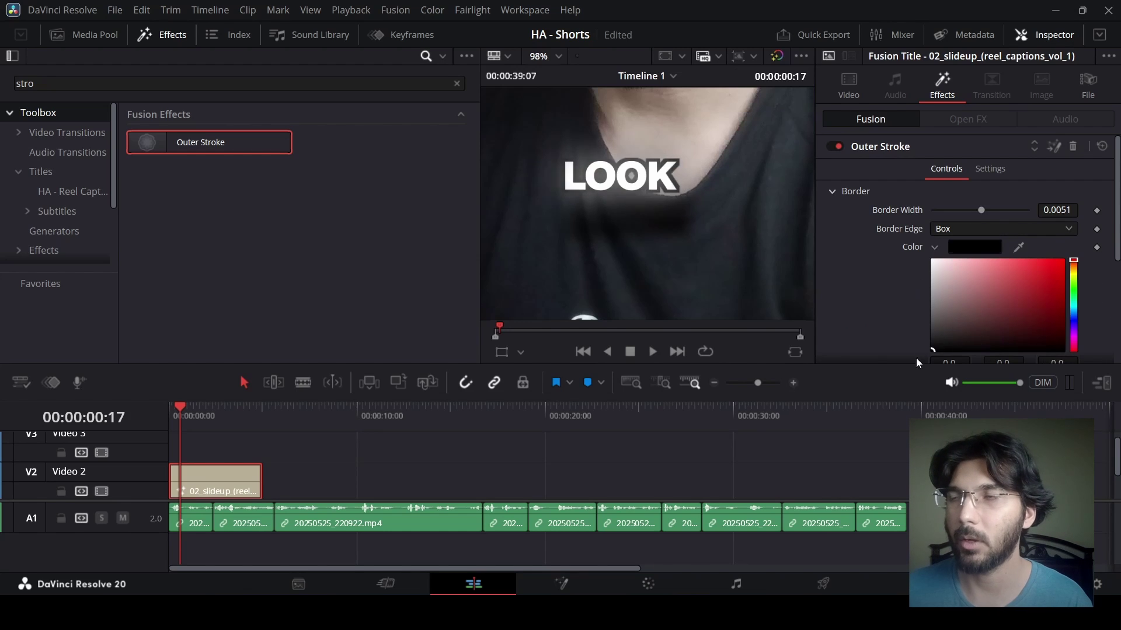
click(935, 247)
Set the Outer Stroke's shadow light distance to 1.0 and its shadow blend to 0.0.
scroll(893, 251, down, 3)
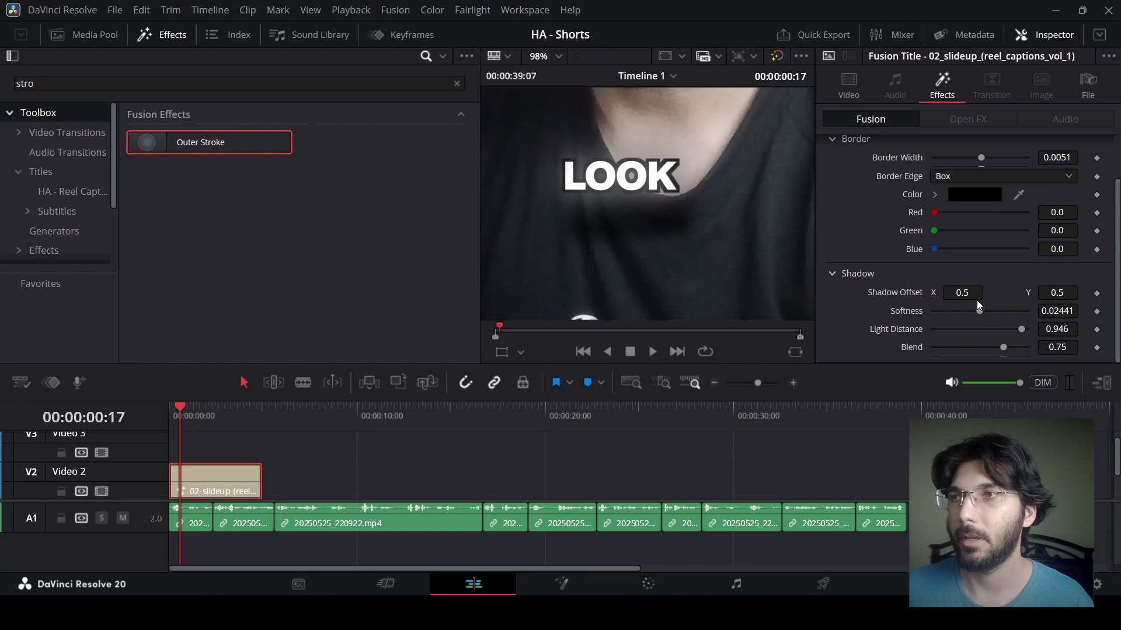
drag(1018, 334, 1041, 341)
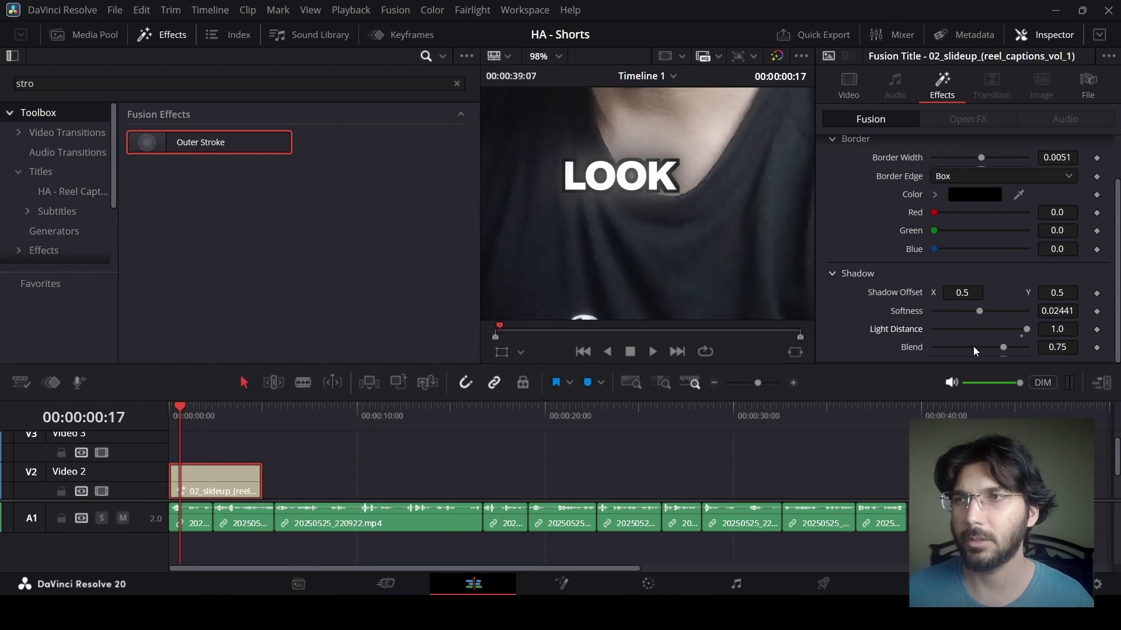
drag(1002, 348, 881, 348)
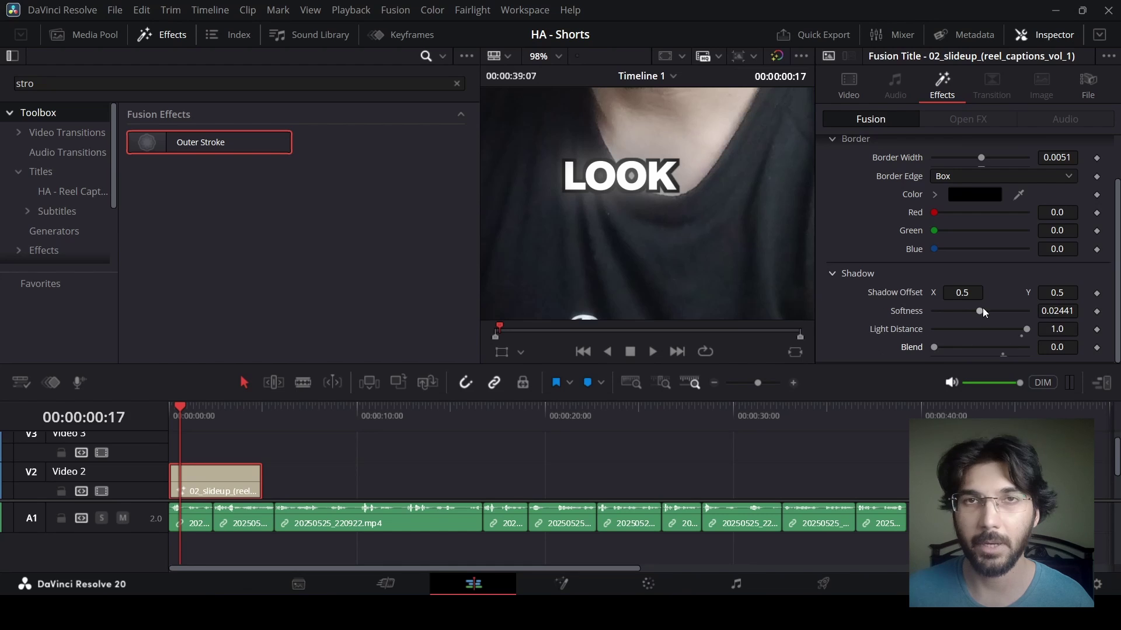
Set the Outer Stroke's border width to 0.01 and try other border colours before returning to black.
scroll(902, 265, up, 2)
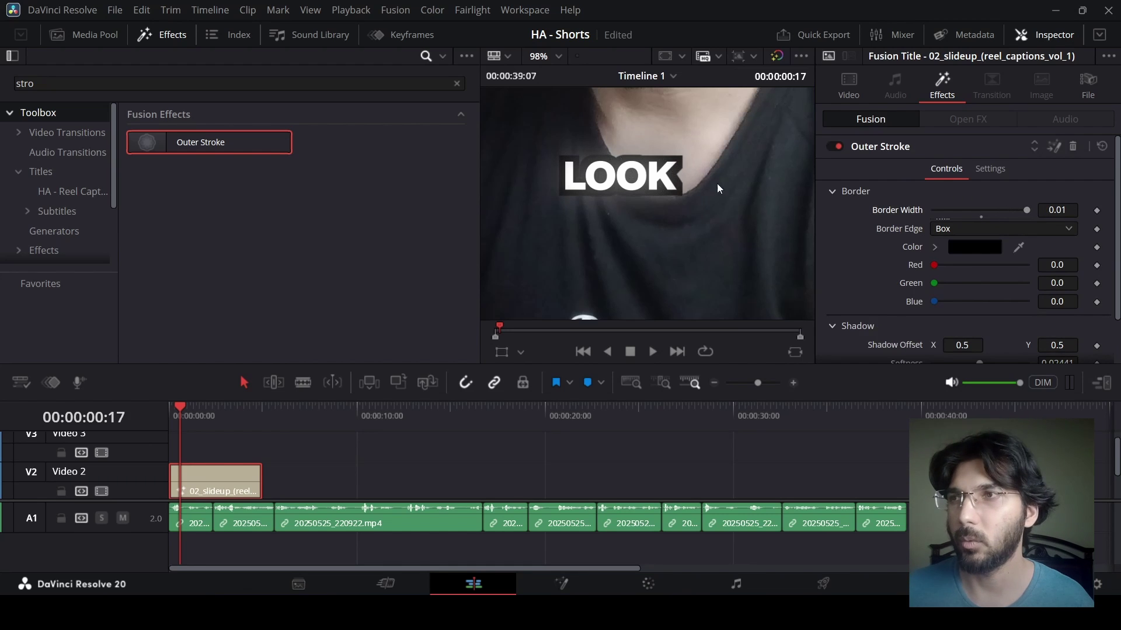
click(934, 247)
mouse_move(938, 278)
mouse_down()
mouse_move(929, 299)
mouse_move(922, 250)
mouse_move(922, 380)
mouse_move(1068, 262)
mouse_move(1106, 254)
mouse_move(1004, 360)
mouse_up()
click(935, 247)
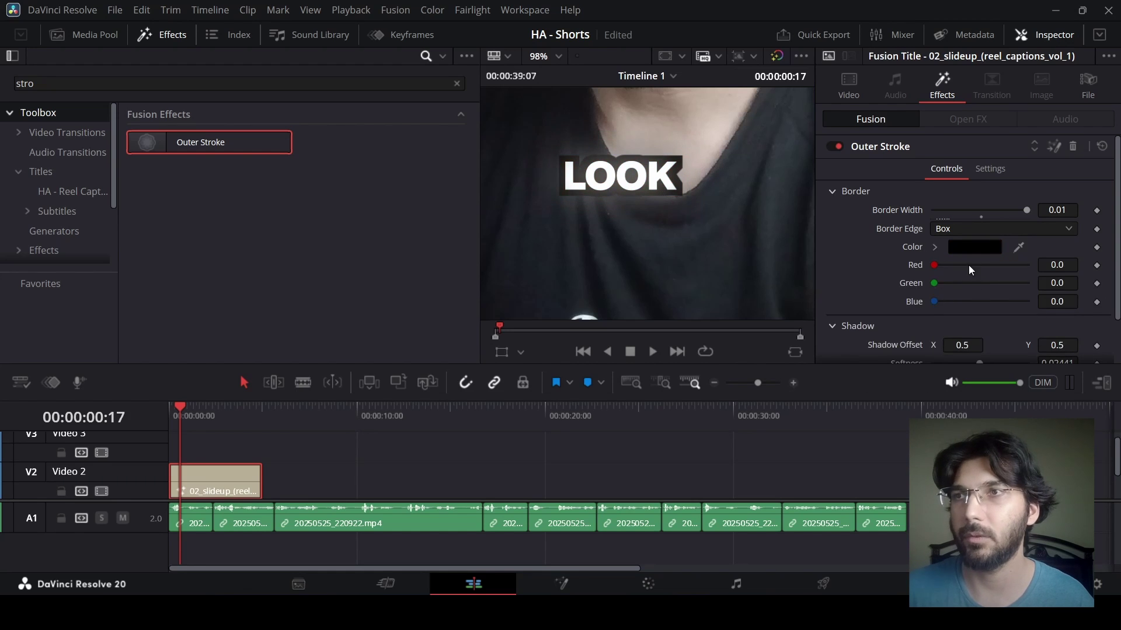
Adjust the 02_slideup title's glow size and set its Helvetica Now Display style to Extra Bold.
click(867, 91)
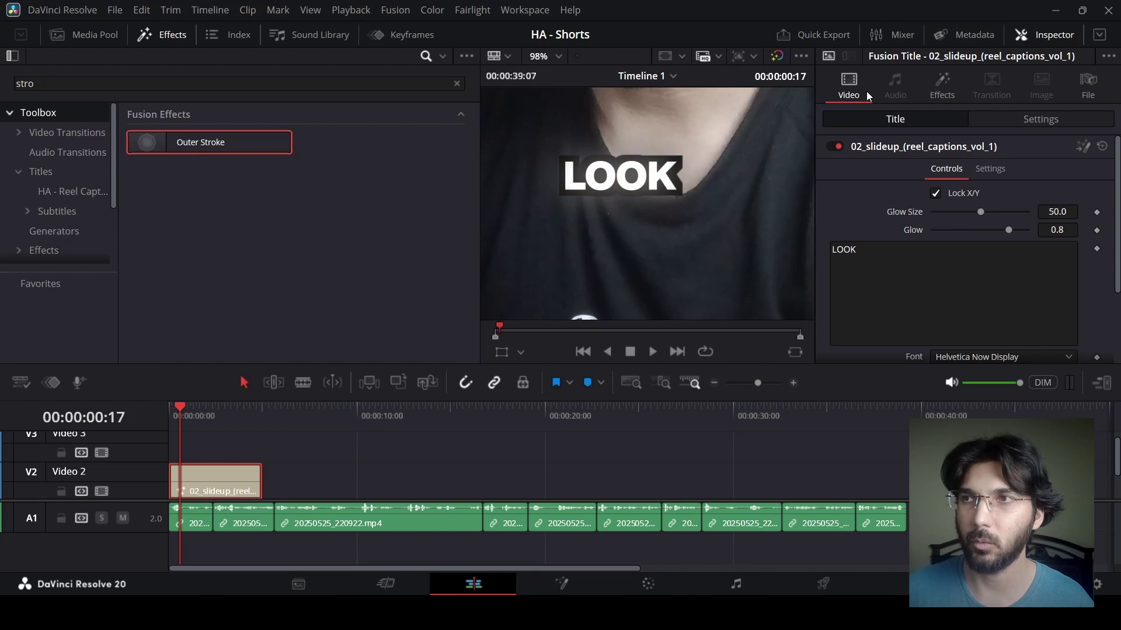
drag(981, 212, 969, 232)
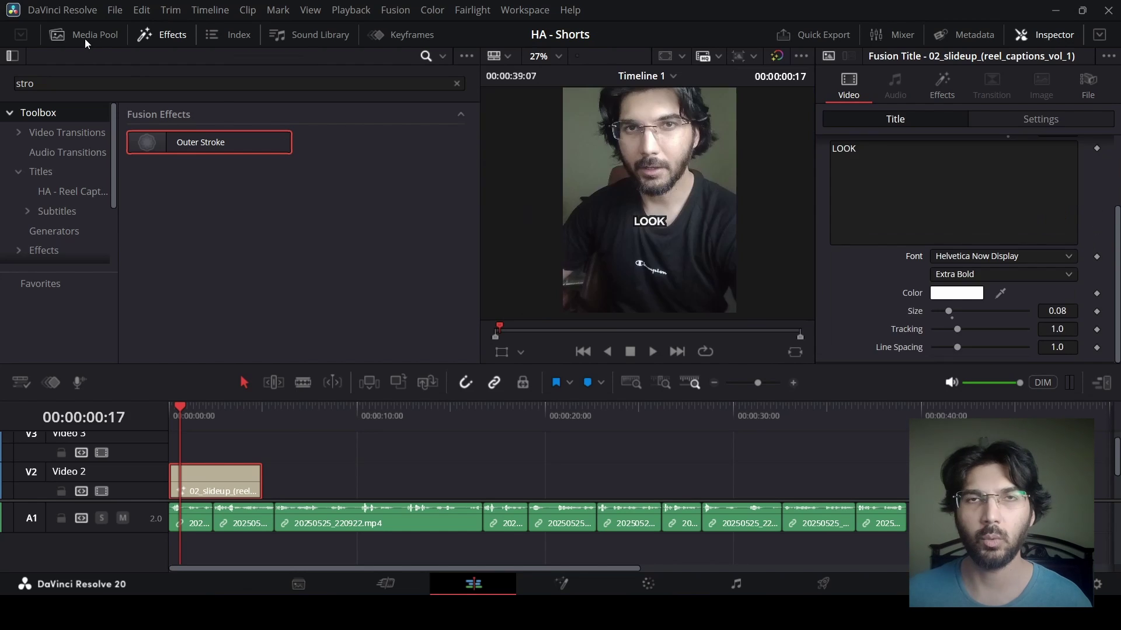
Store the customised 02_slideup title in the Master bin and delete its clip from Video 2.
click(85, 37)
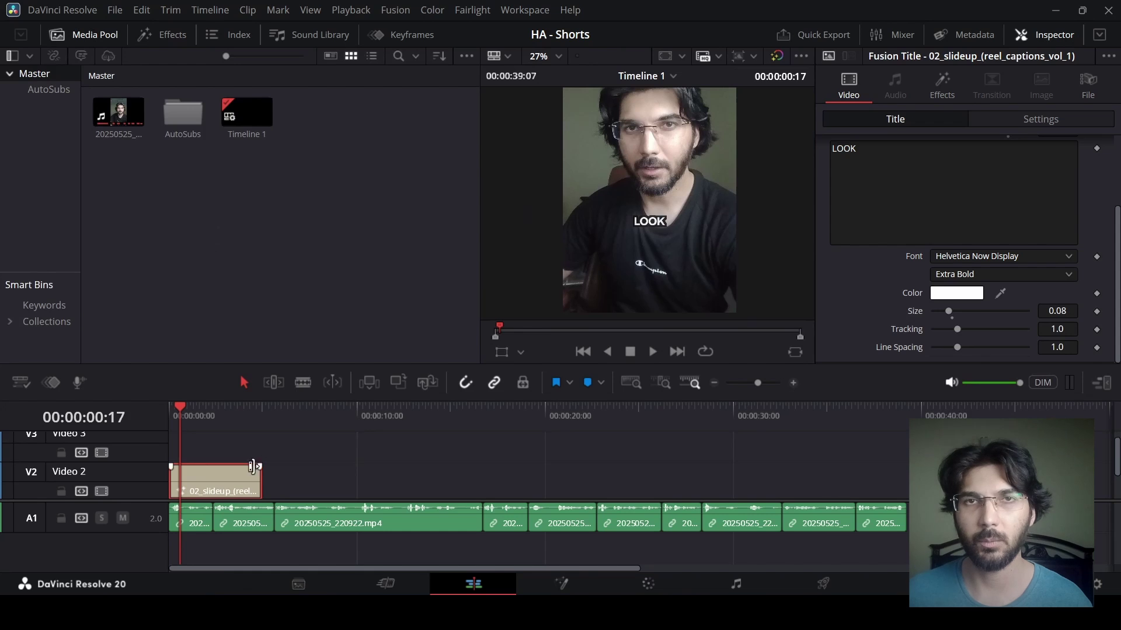
drag(254, 467, 267, 234)
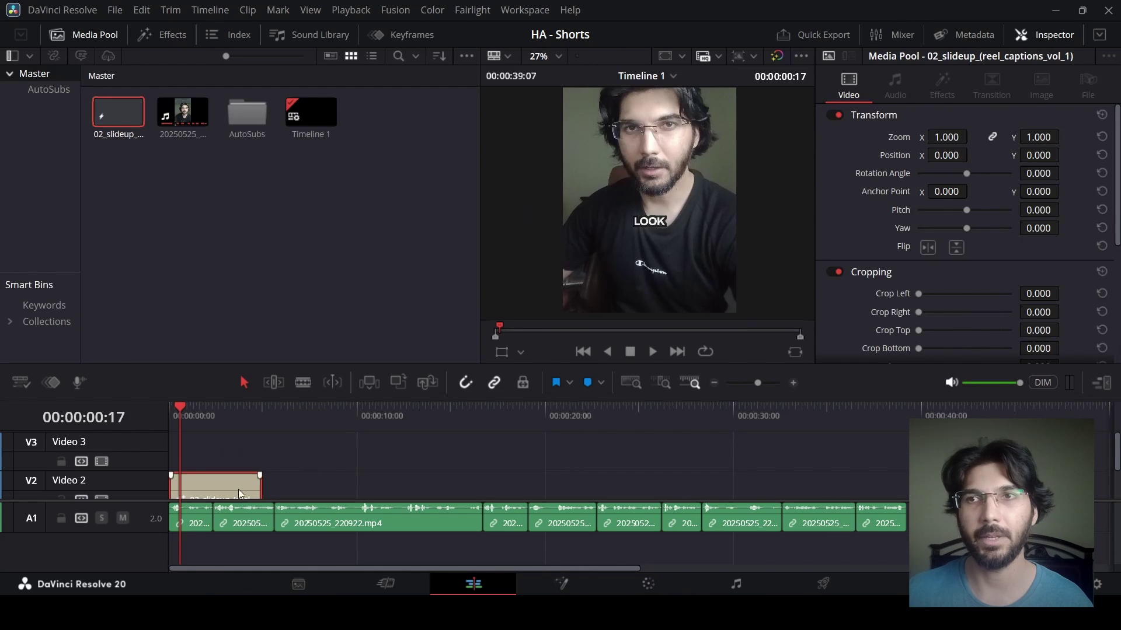
key(Delete)
scroll(251, 449, down, 2)
click(167, 412)
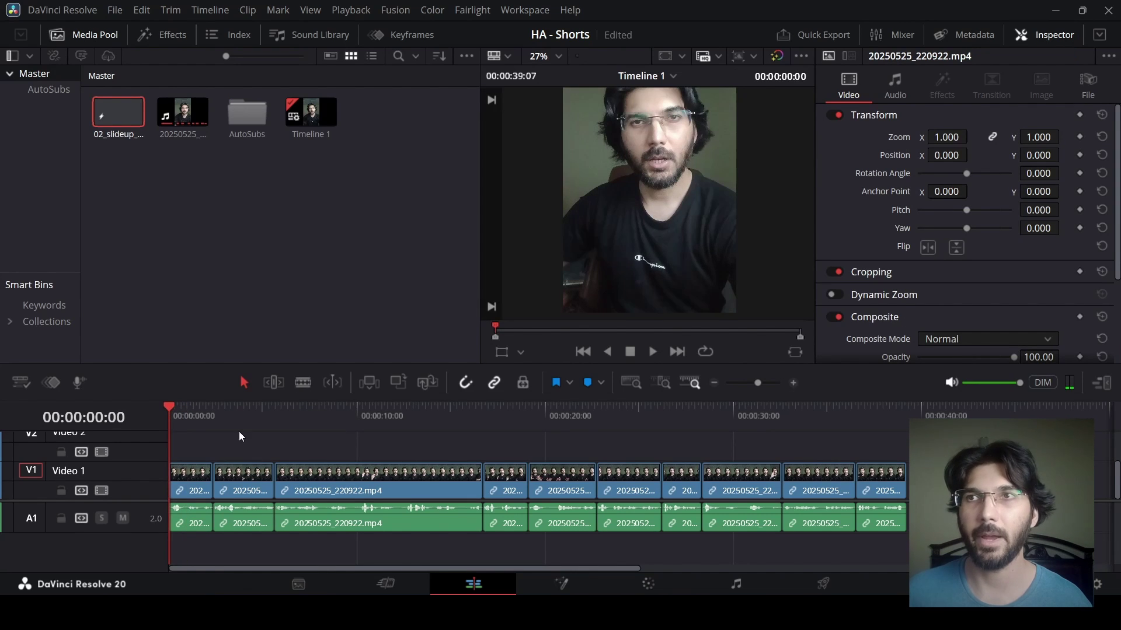
Open the AutoSubs script and select 02_slideup_(reel_captions_vol_1) as the subtitle template.
click(523, 10)
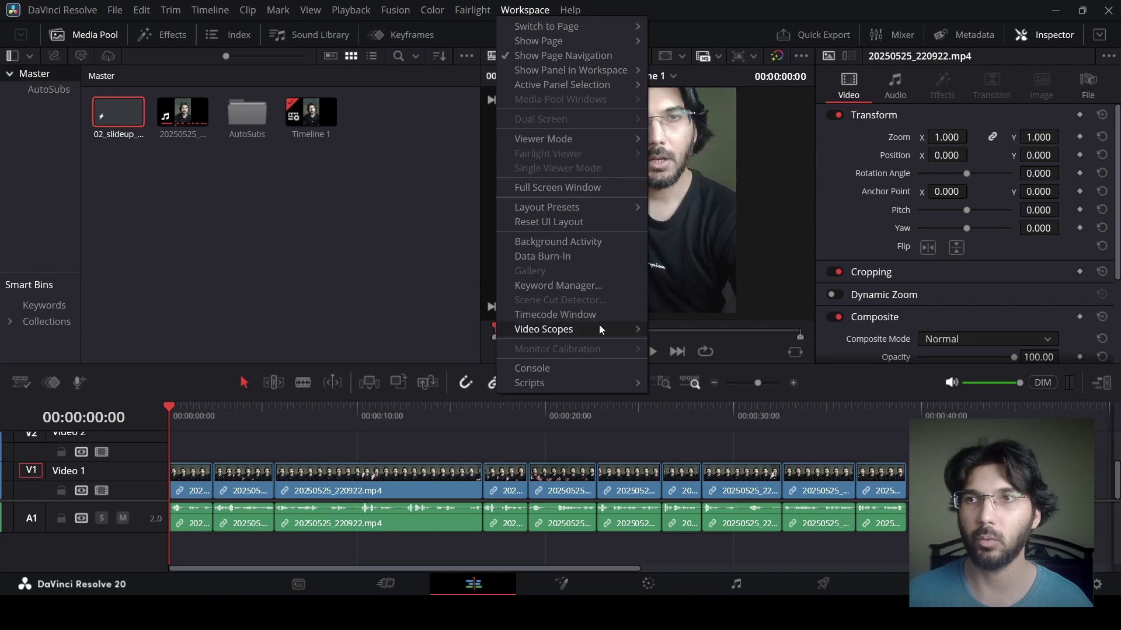
mouse_move(586, 383)
click(691, 386)
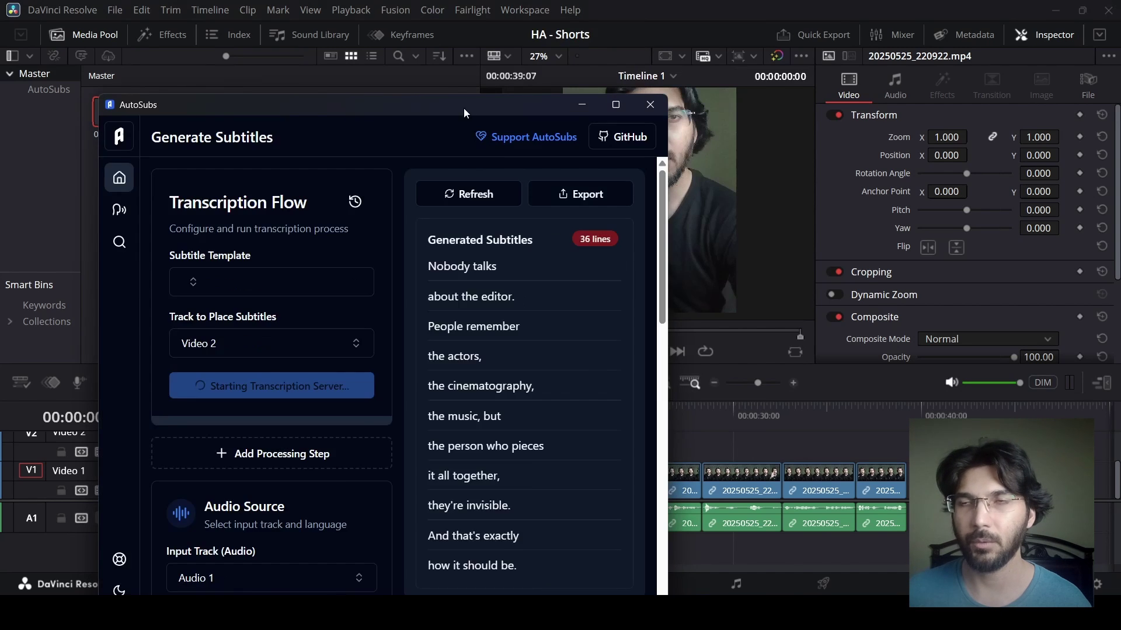
drag(463, 107, 609, 15)
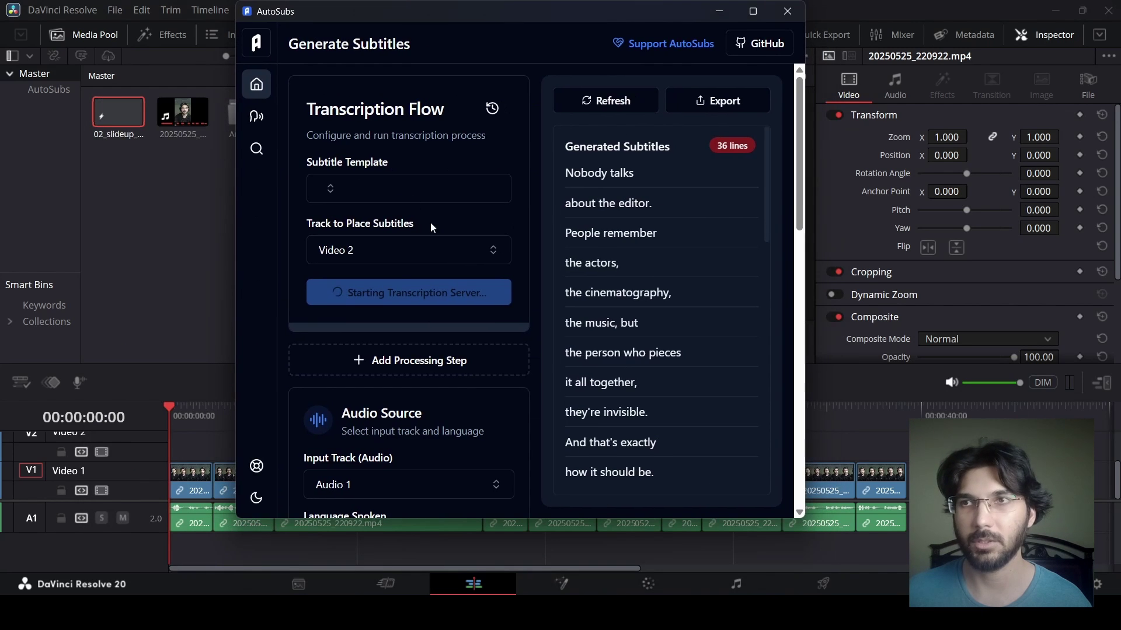
click(406, 195)
click(425, 283)
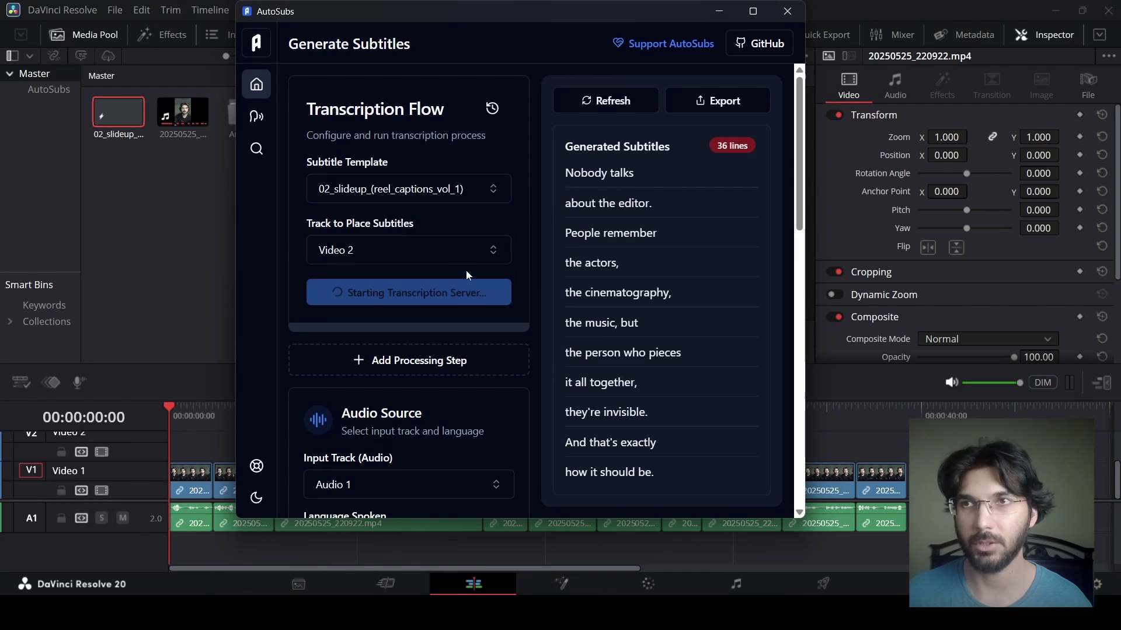
Review the transcription and text formatting settings and run the AutoSubs process to place subtitles on Video 2.
scroll(530, 281, down, 4)
scroll(531, 281, down, 5)
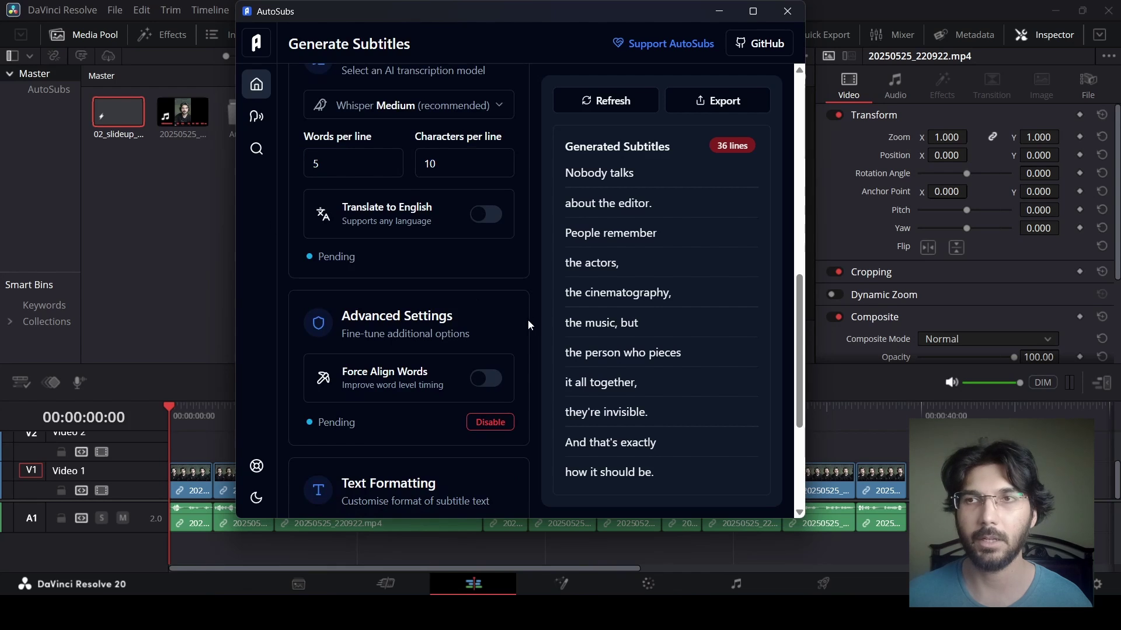
scroll(529, 324, down, 4)
scroll(532, 330, down, 1)
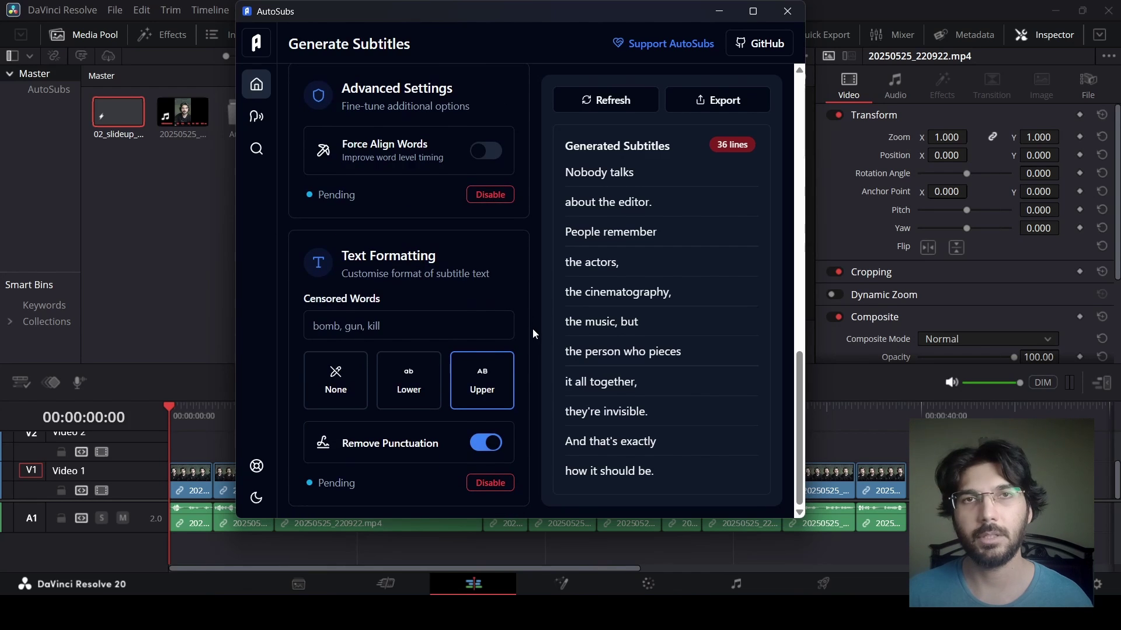
scroll(533, 330, up, 10)
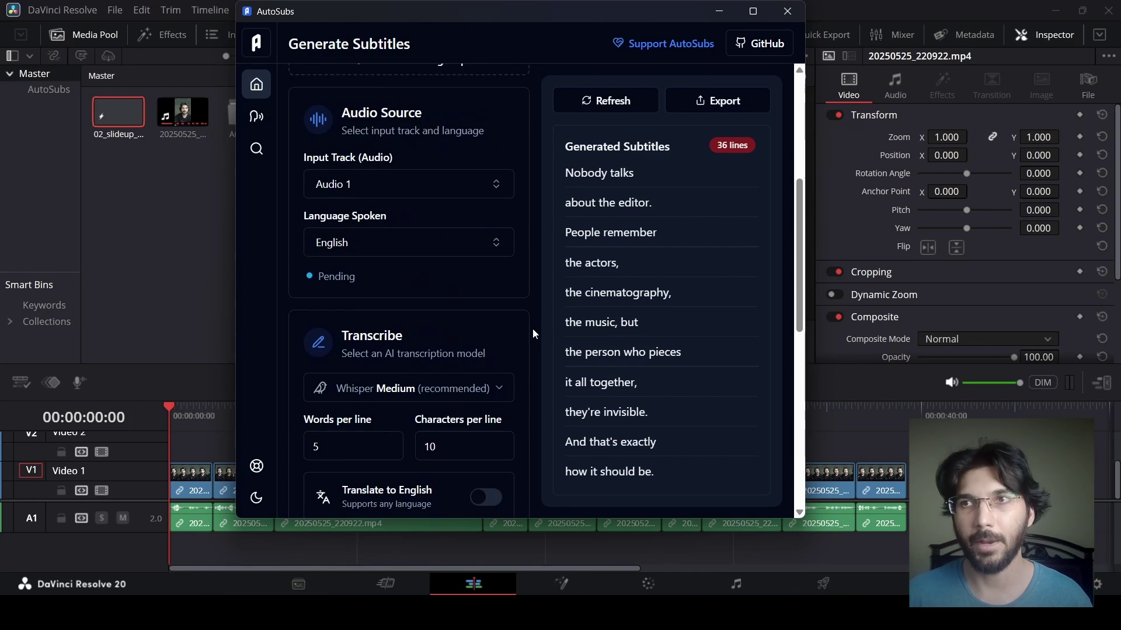
click(435, 139)
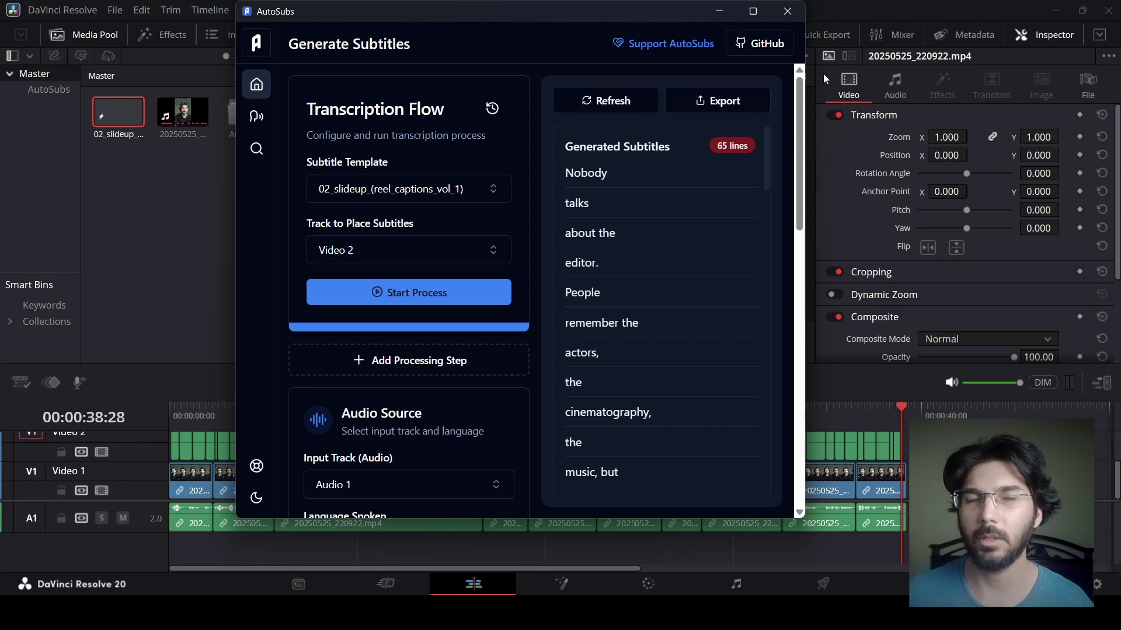
Close AutoSubs and play the captioned timeline from the start.
click(783, 19)
key(Home)
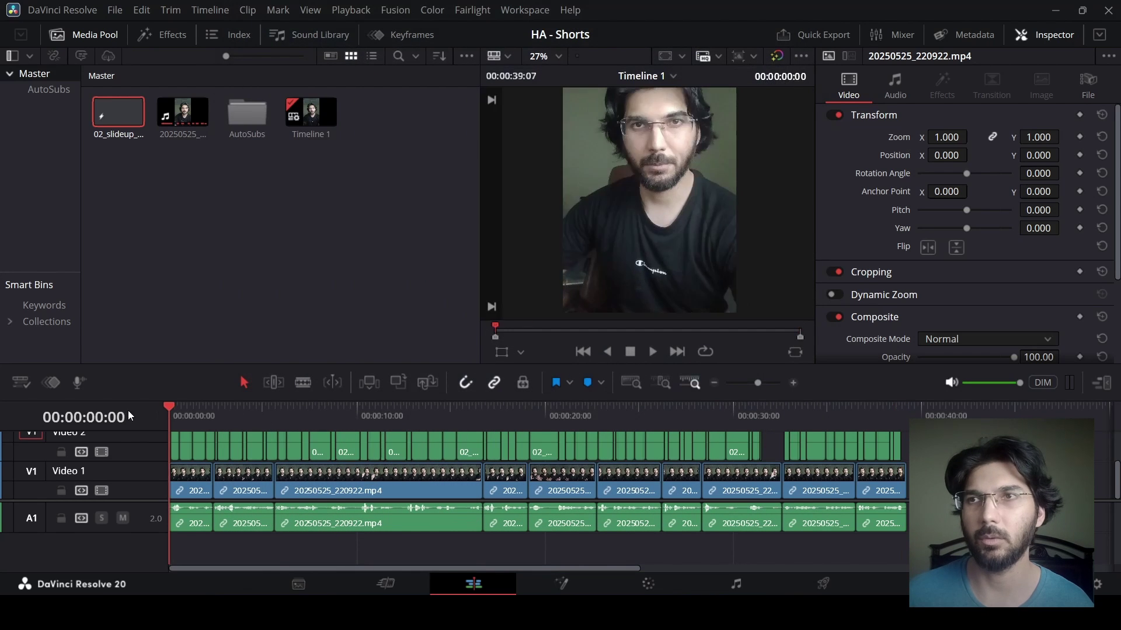
key(space)
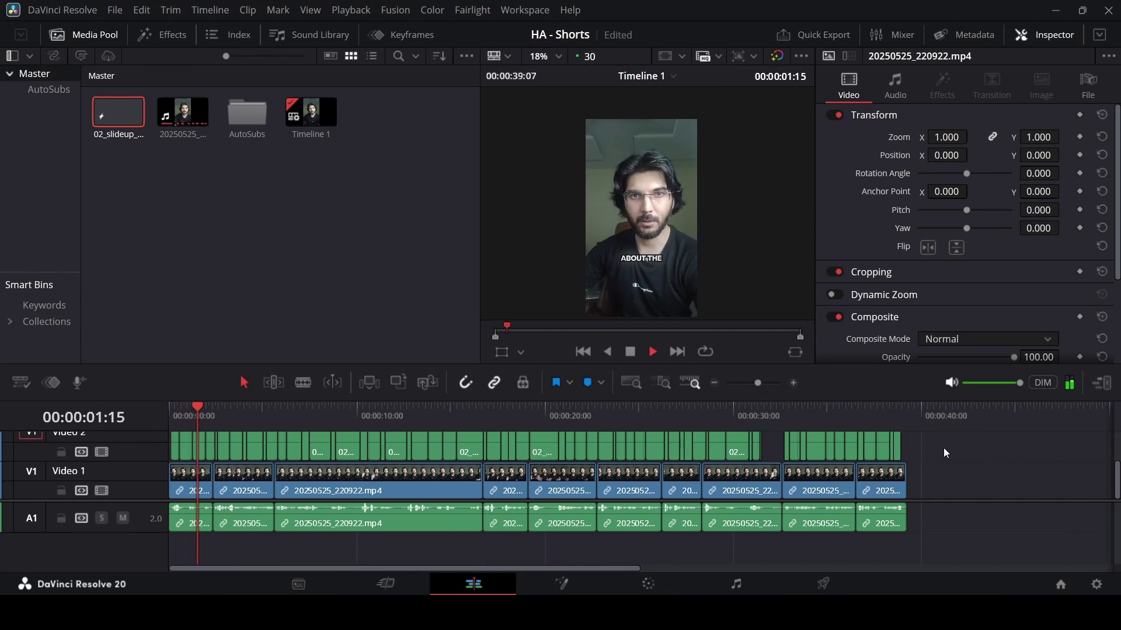